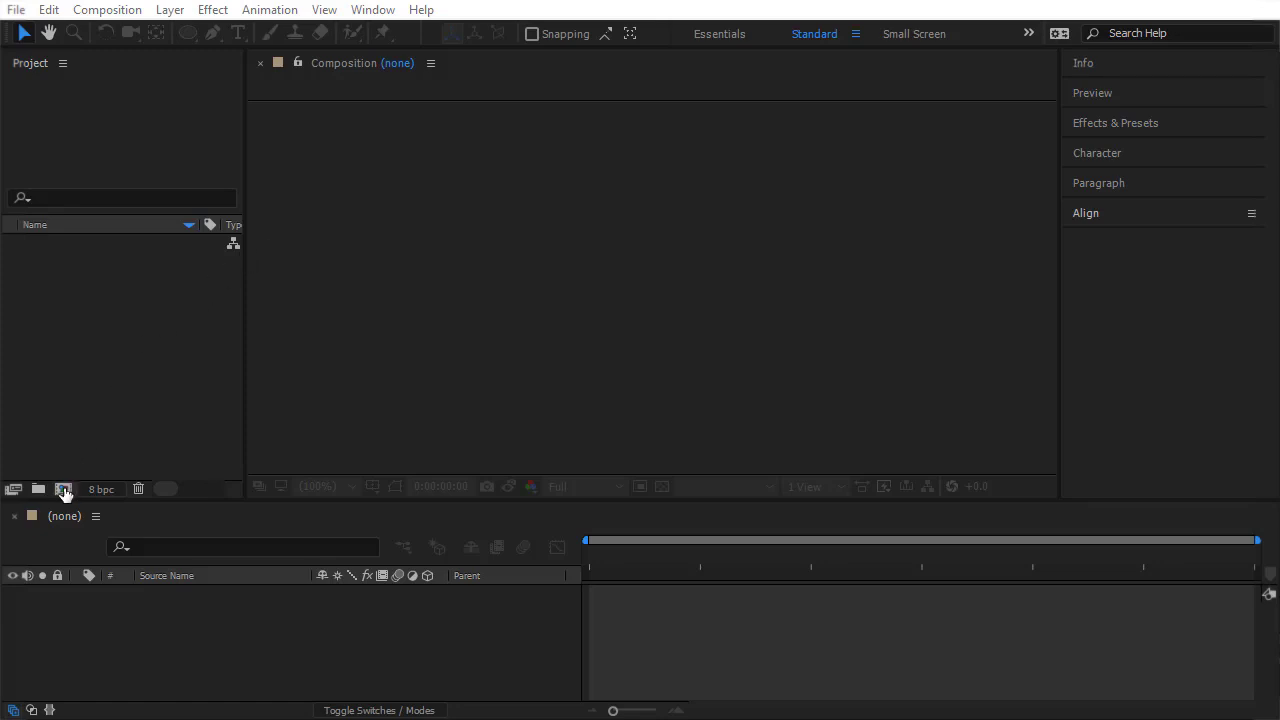
Create a composition named First Motion Graphics with the HDV/HDTV 720 25 preset, a 5-second duration and the medium gray-cyan background #297369
click(62, 490)
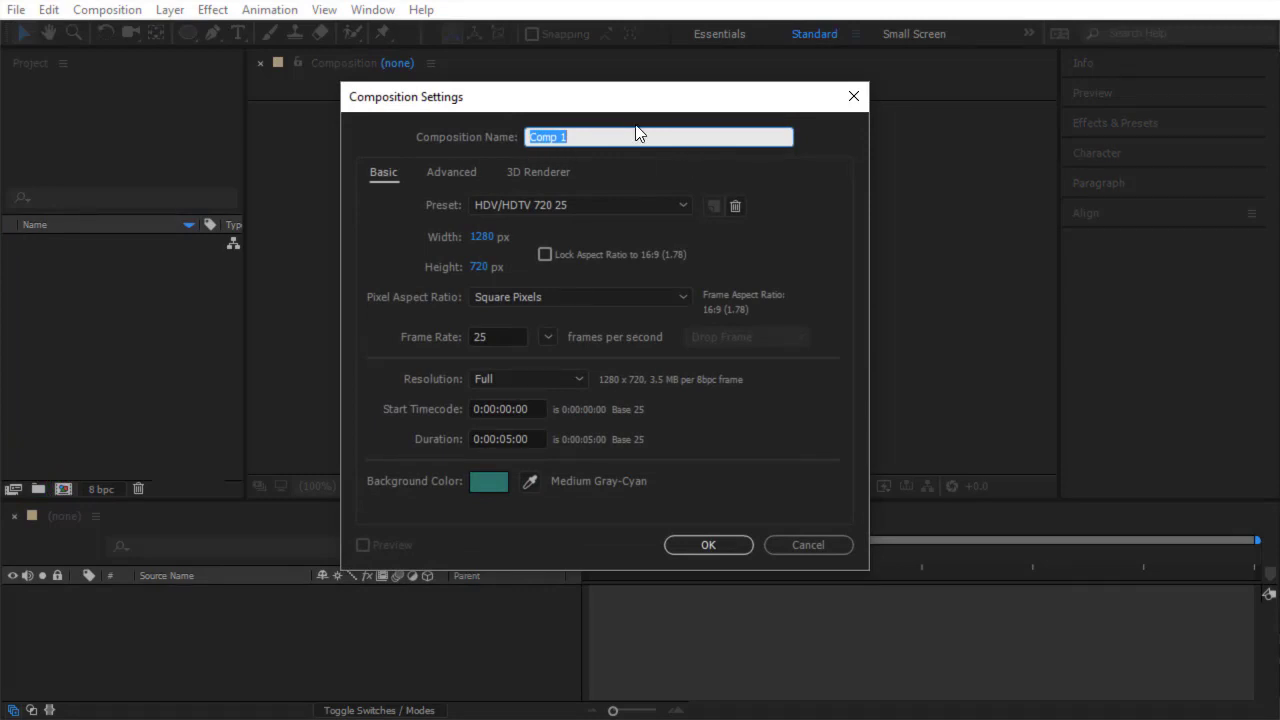
text(First Motion Graphics)
click(518, 204)
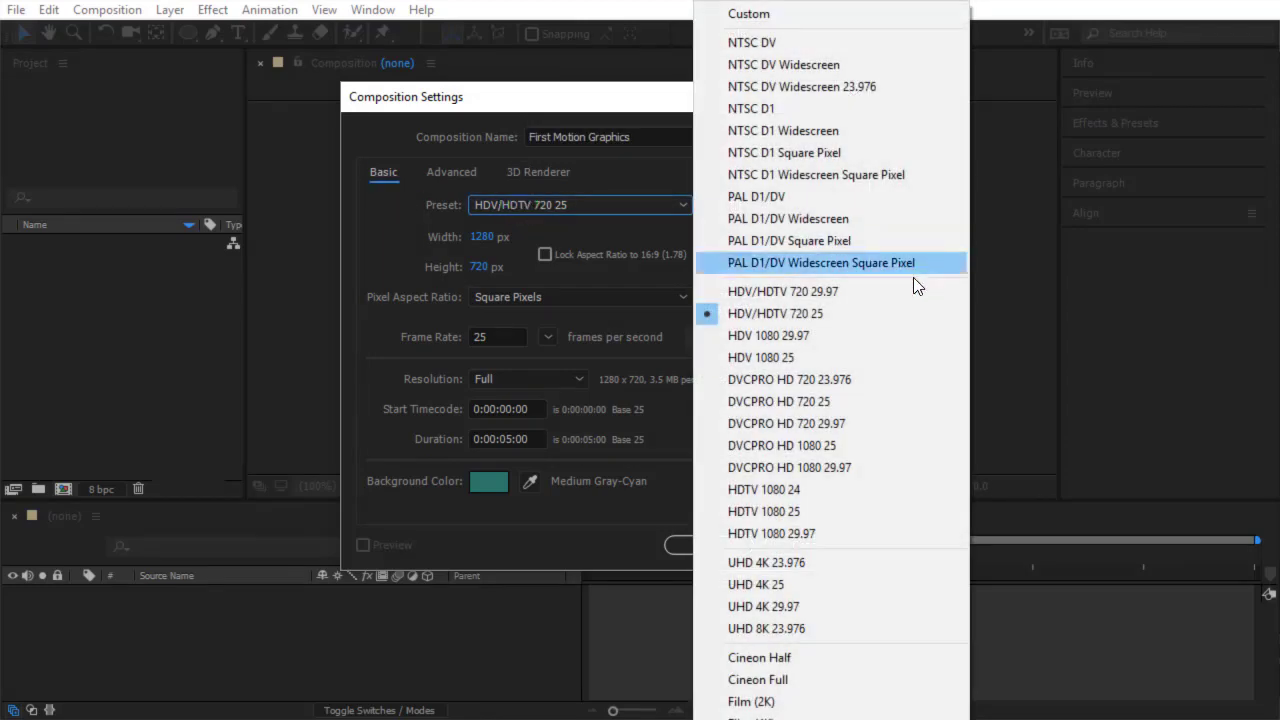
click(846, 316)
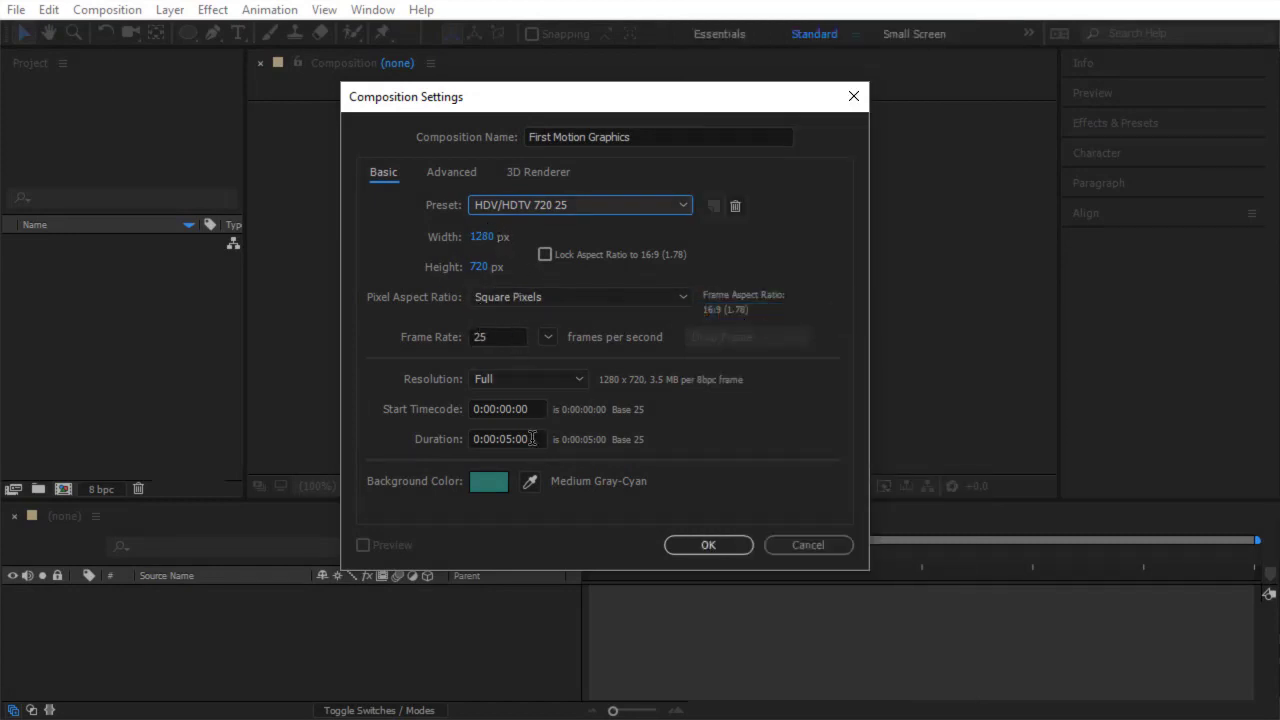
drag(532, 438, 430, 439)
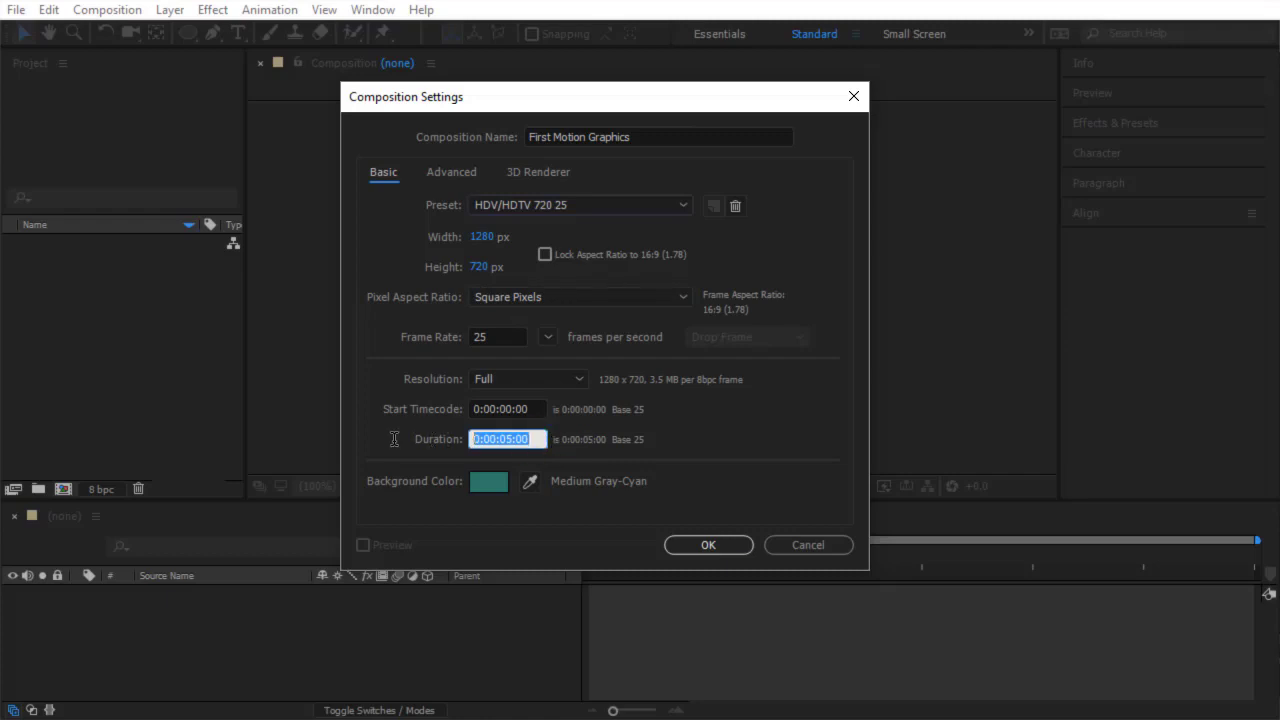
text(500)
click(481, 484)
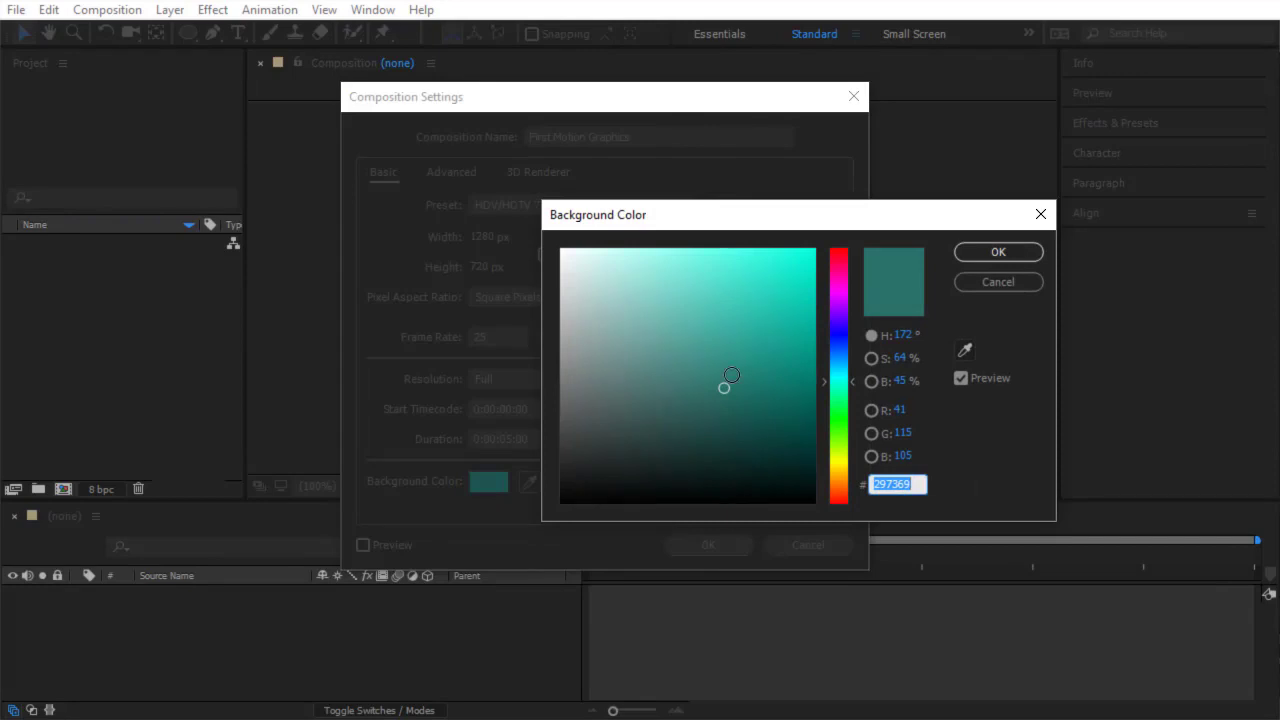
click(985, 252)
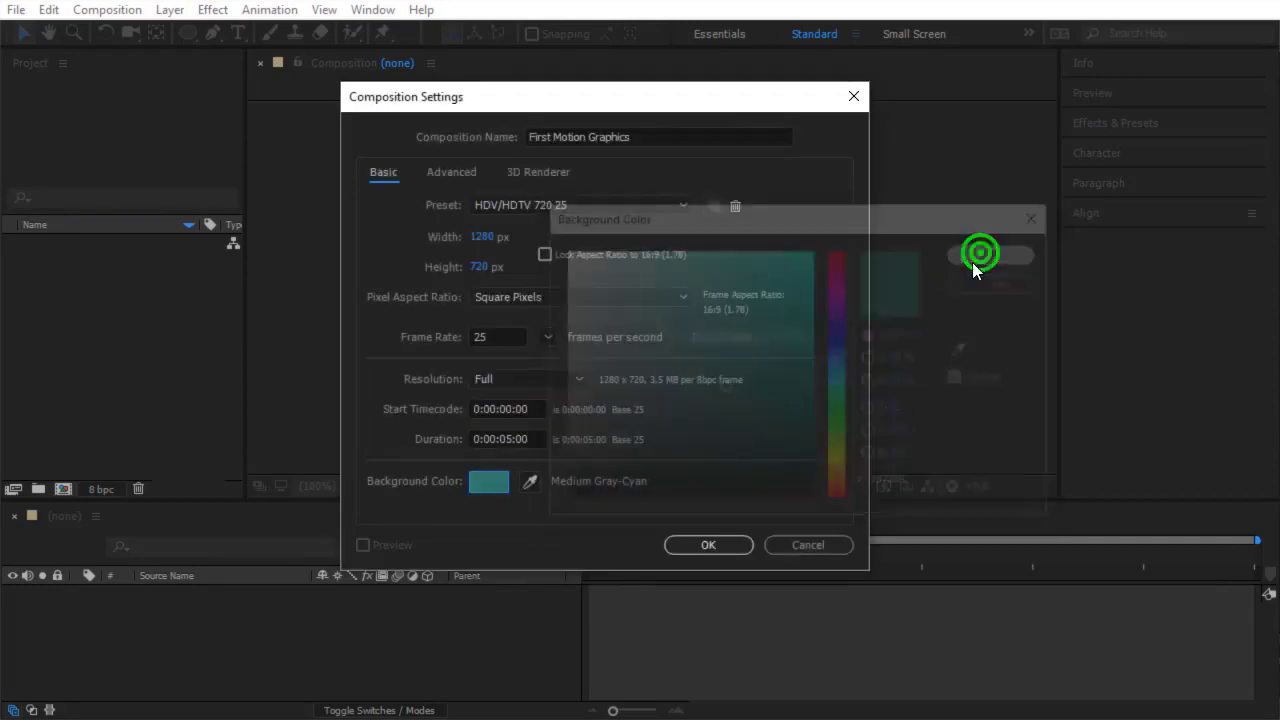
click(707, 545)
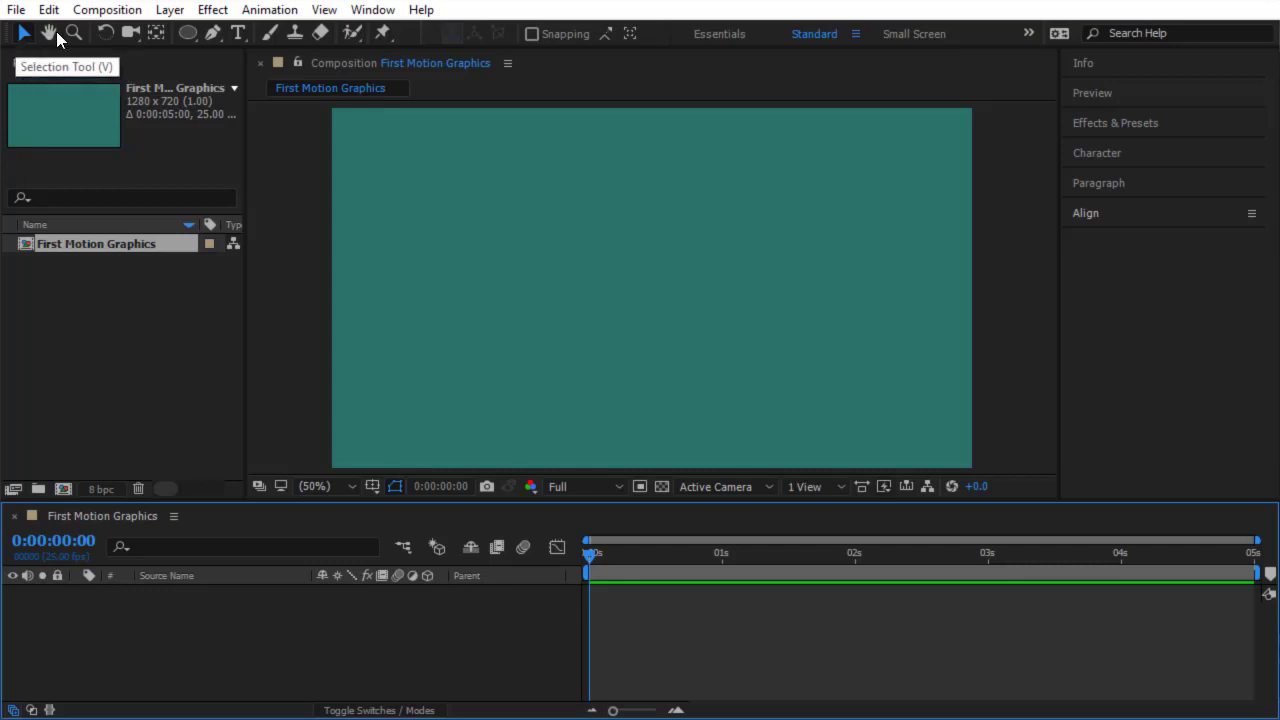
Draw a gray square with a white outline left of the composition's centre using the Rectangle Tool
click(191, 40)
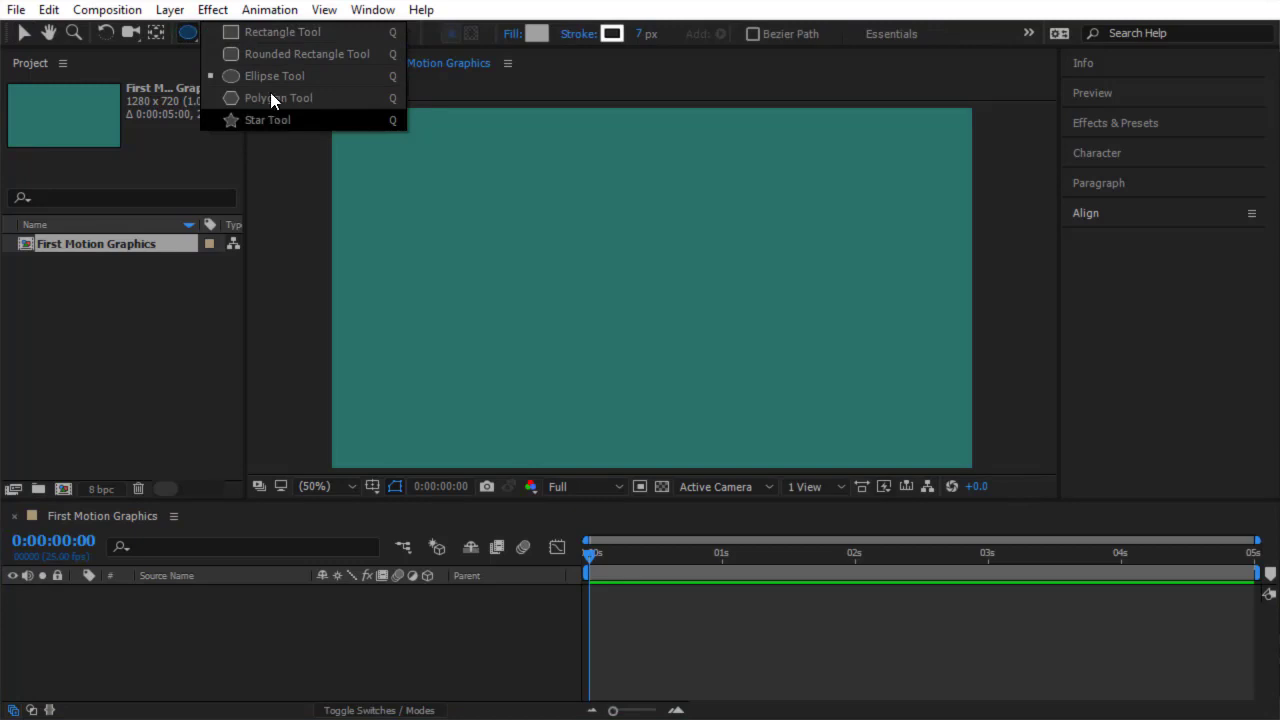
click(273, 33)
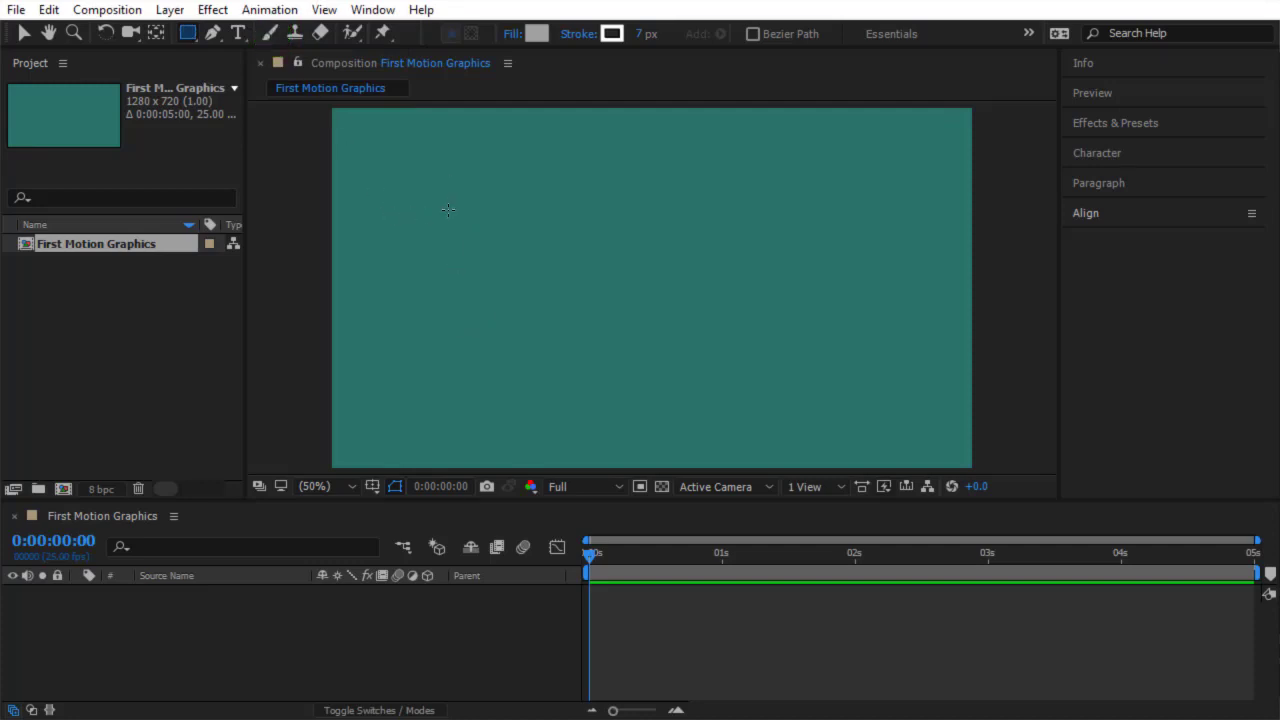
drag(448, 210, 533, 318)
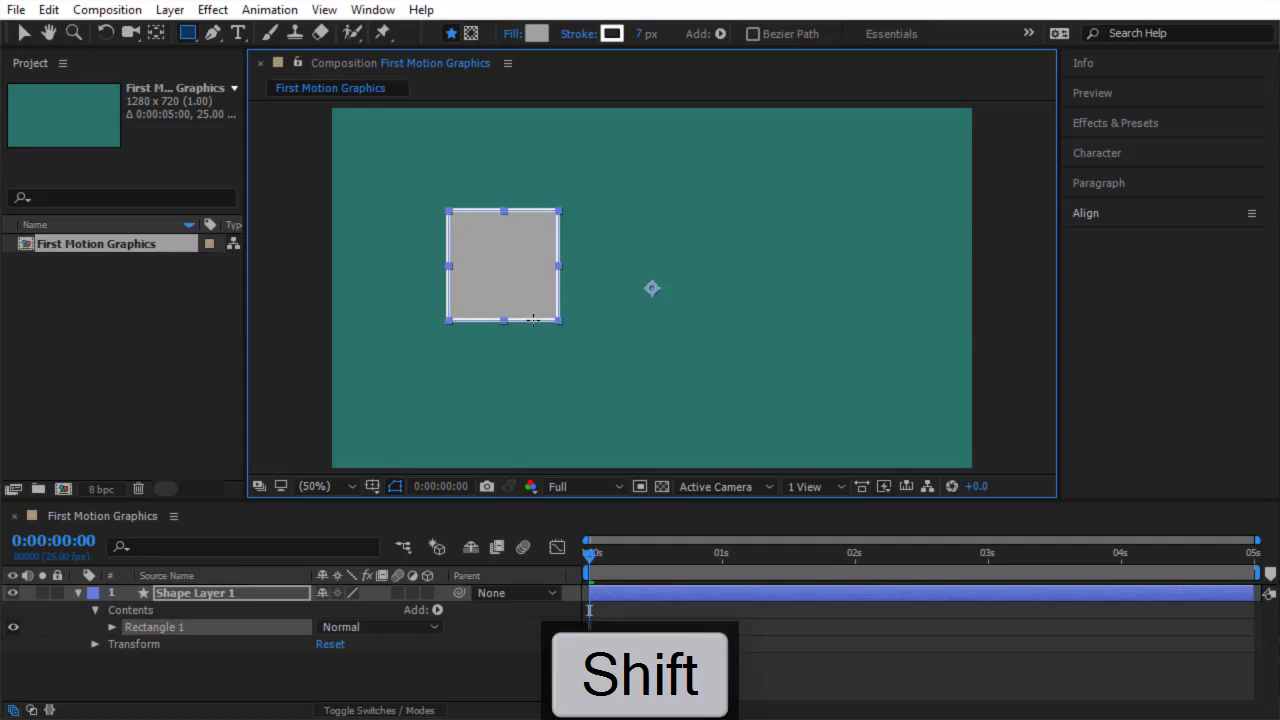
drag(533, 318, 556, 346)
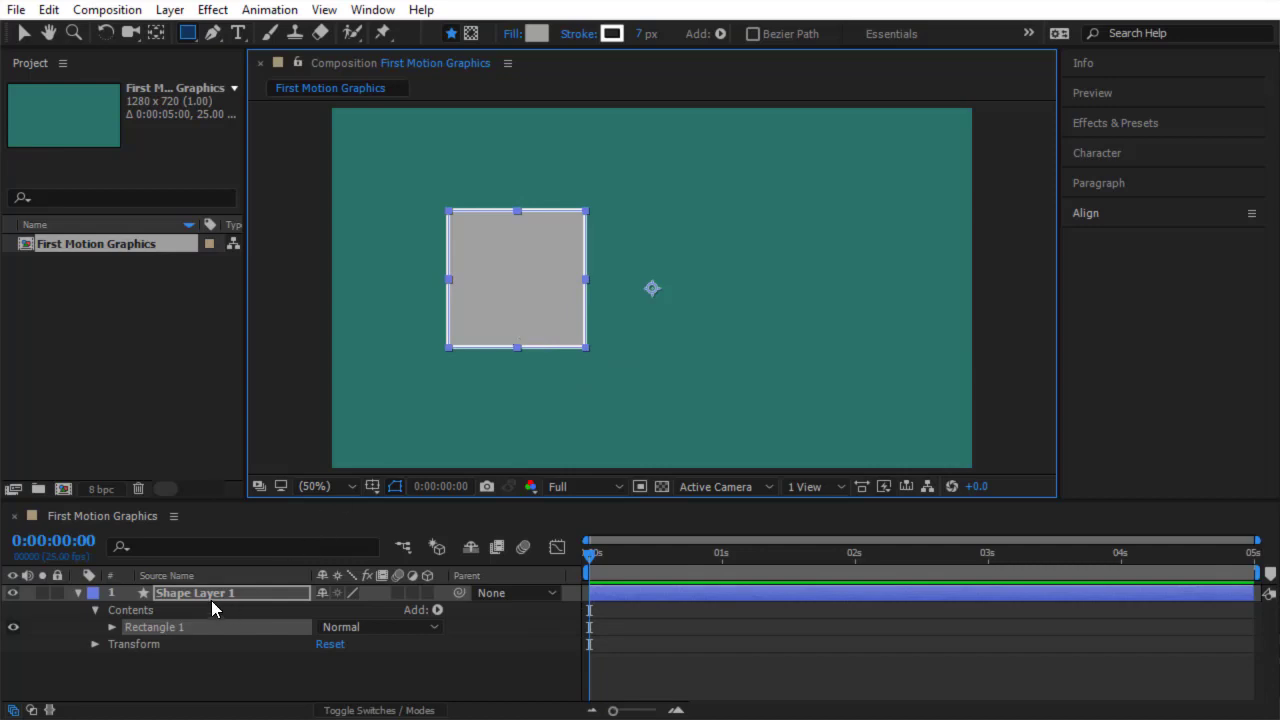
Deselect the square's shape layer so that no layer is selected
click(351, 529)
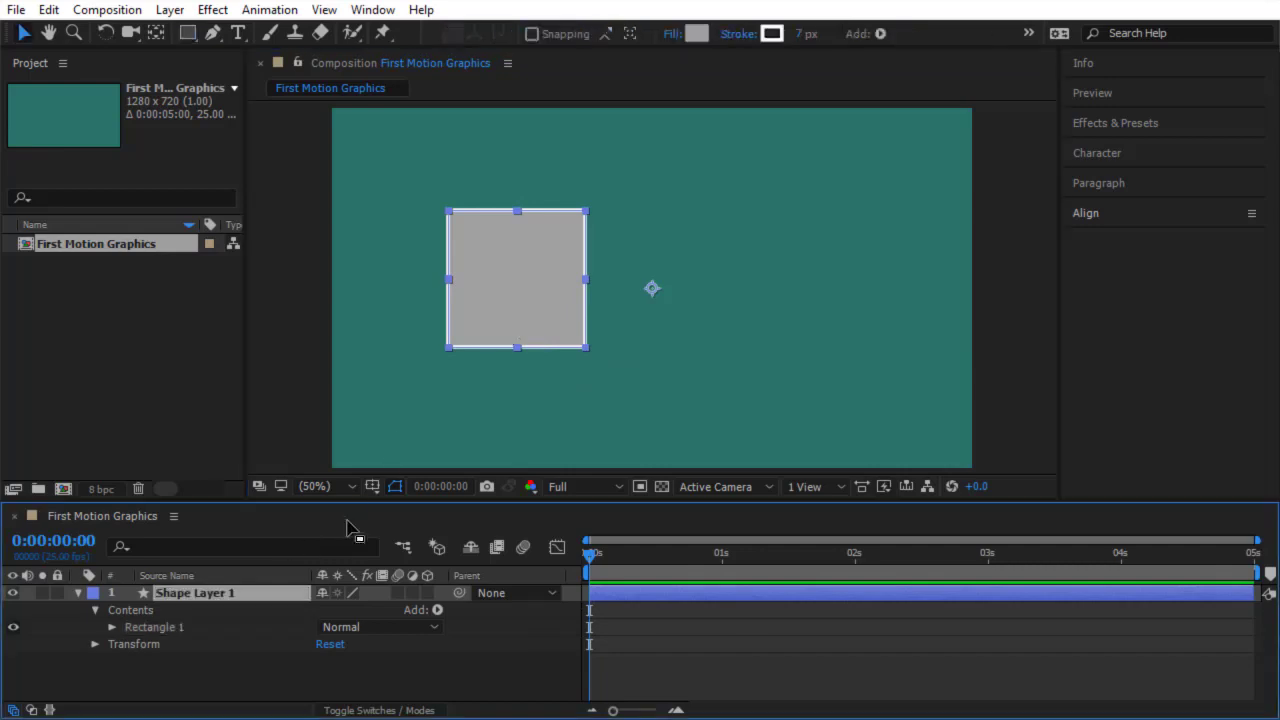
key(F2)
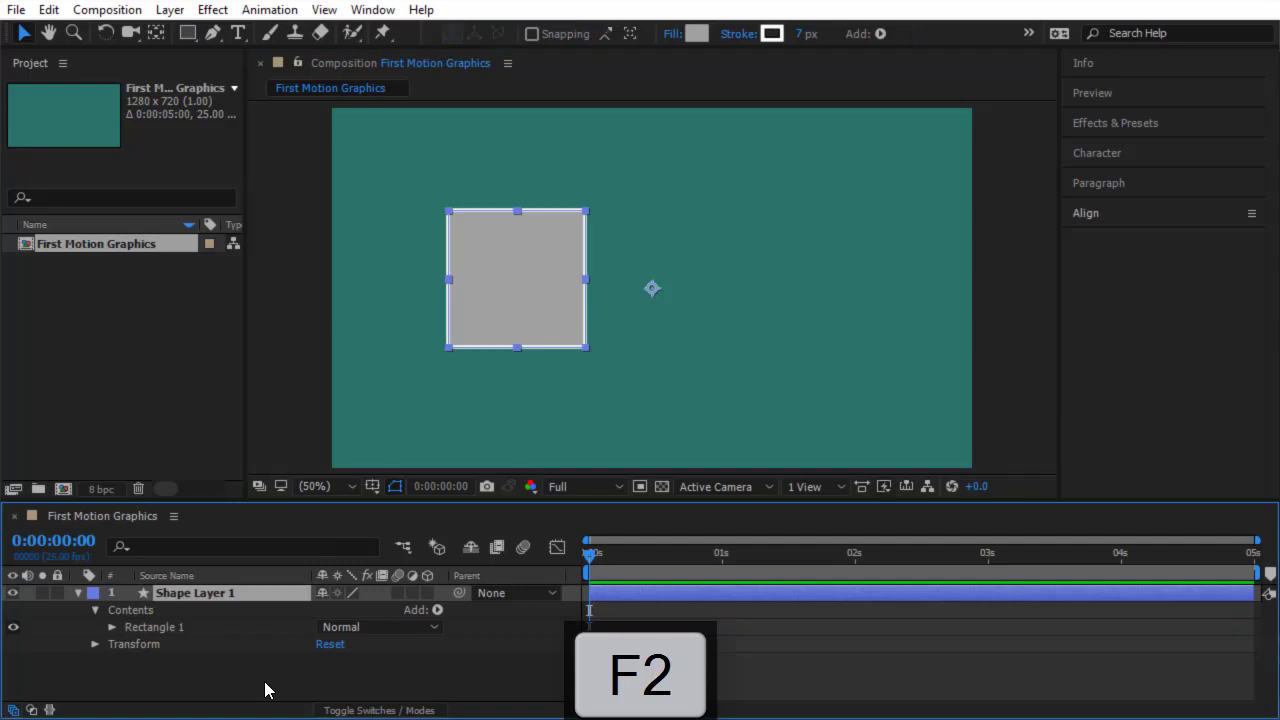
key(F2)
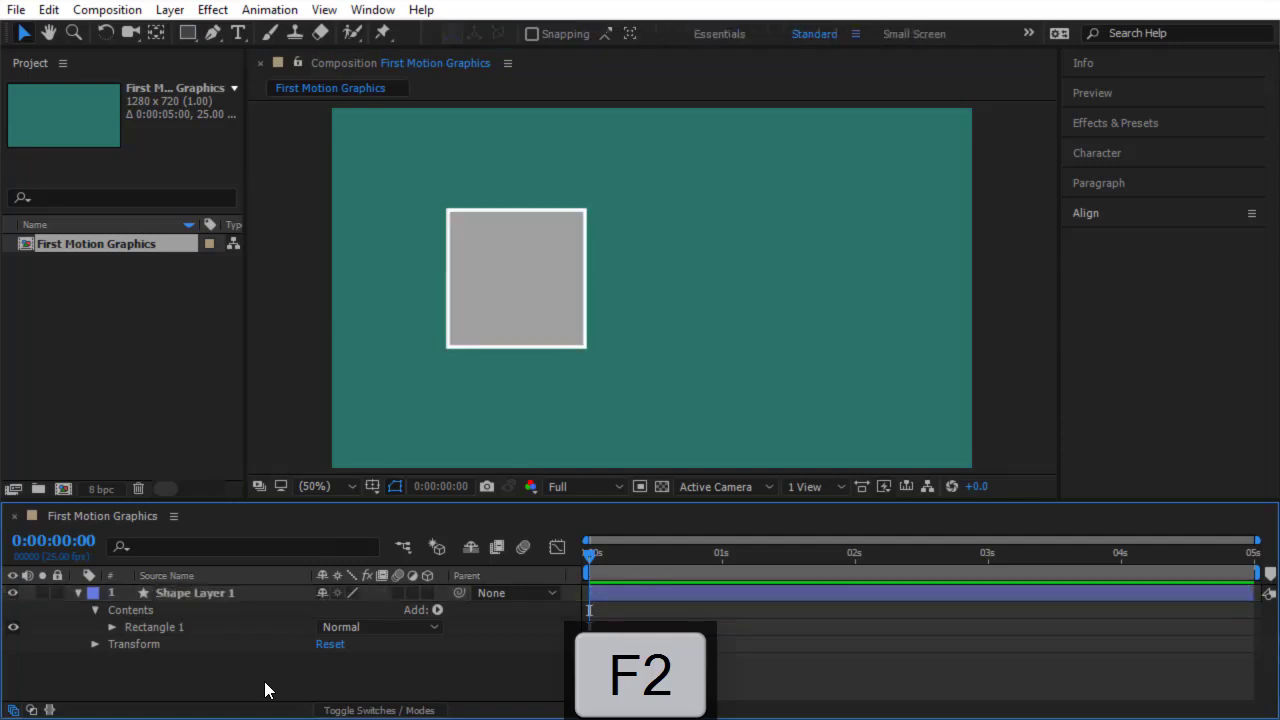
click(268, 590)
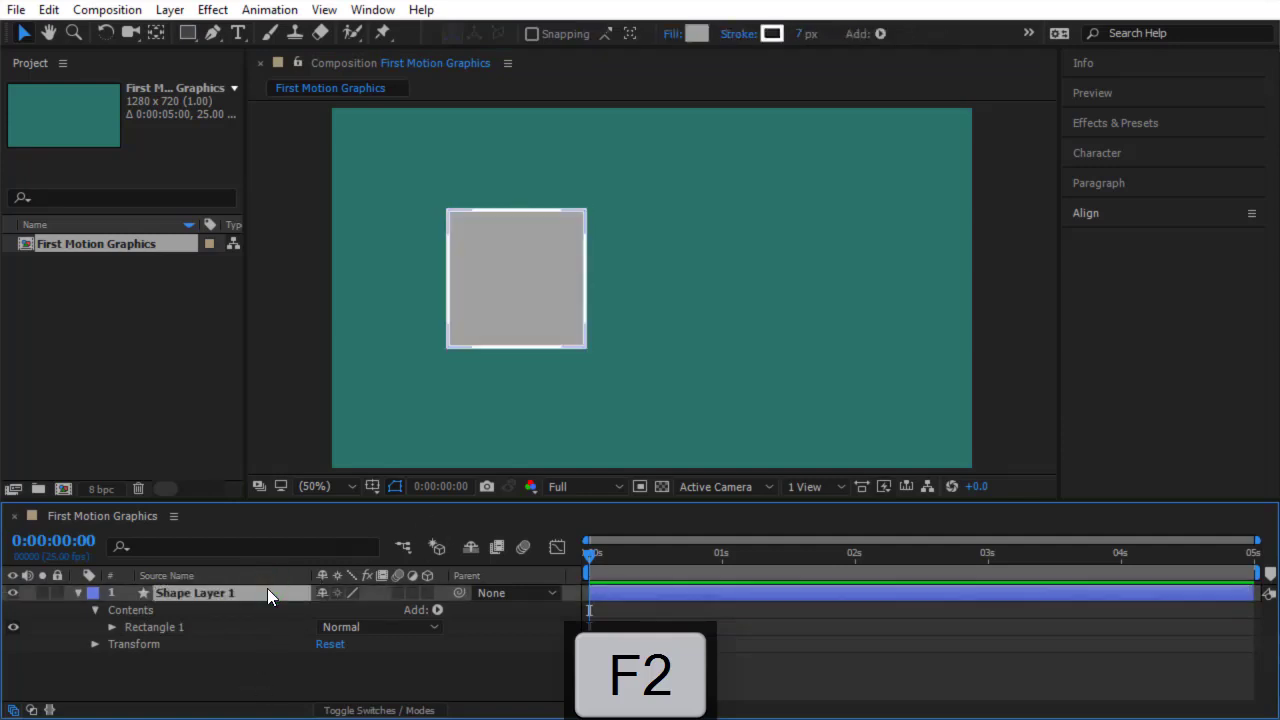
key(F2)
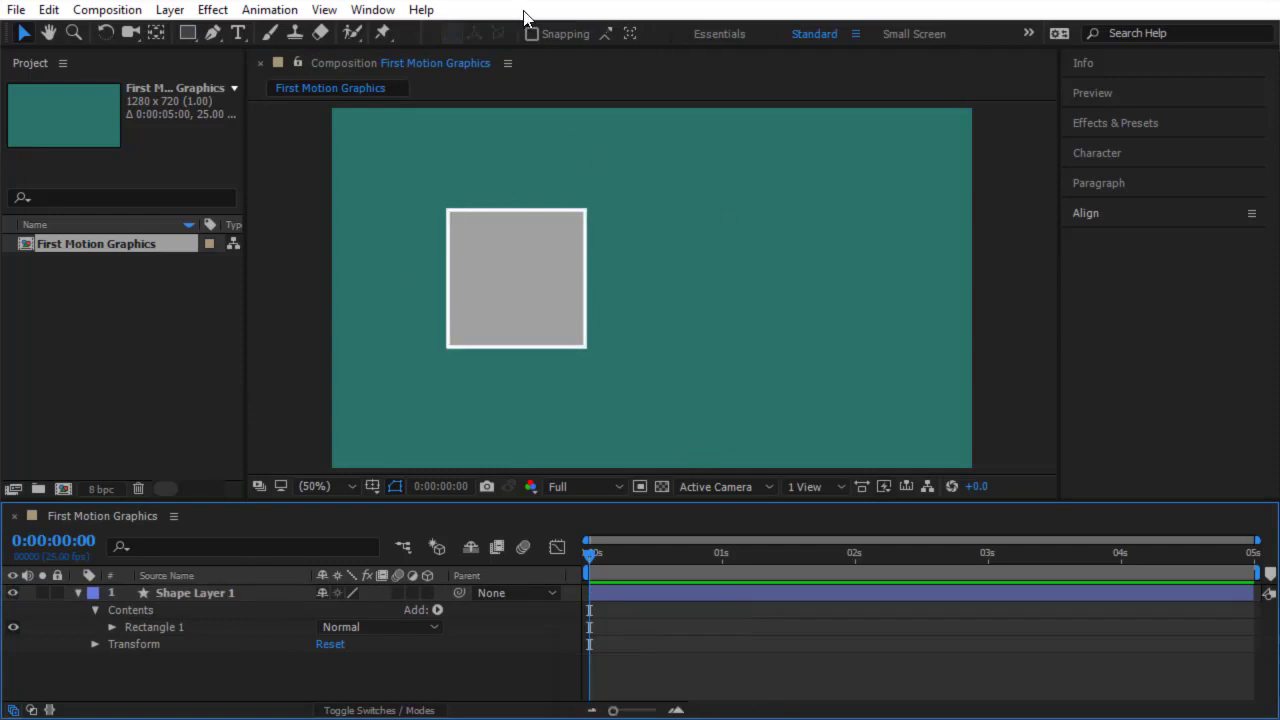
Draw a perfect circle, slightly smaller than the square and just right of it, on its own layer with the Ellipse Tool
click(186, 31)
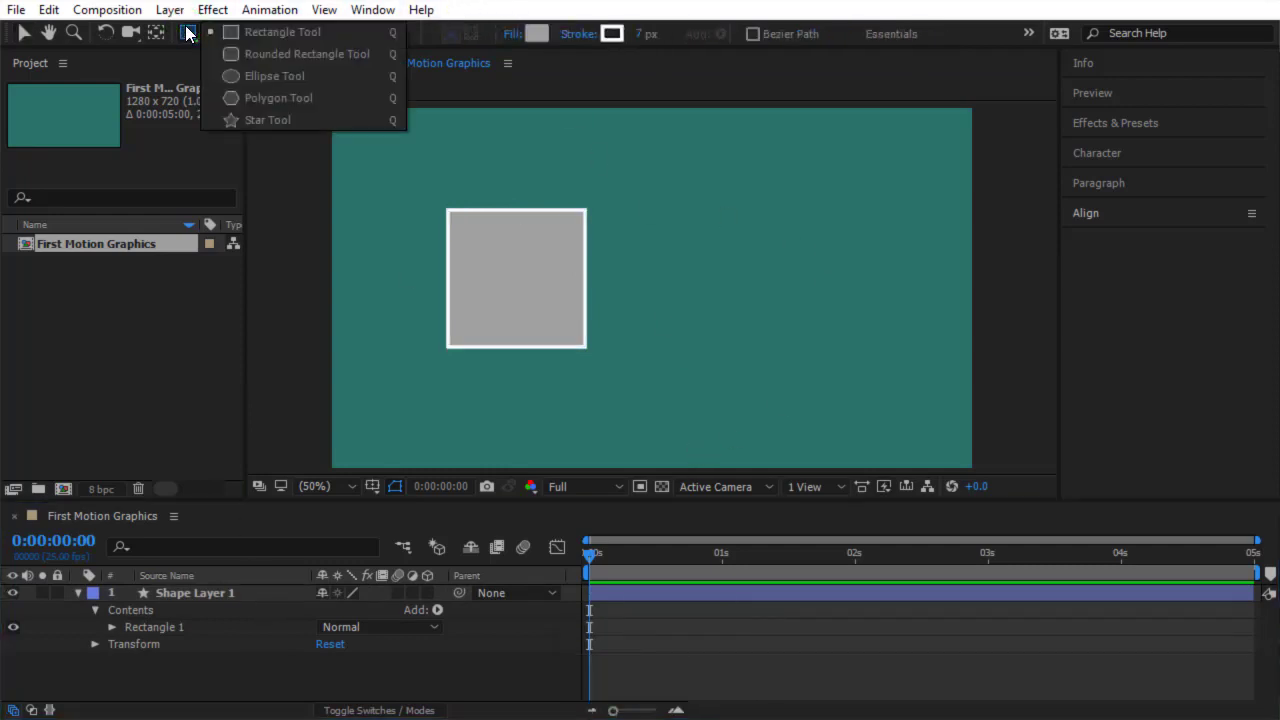
click(284, 75)
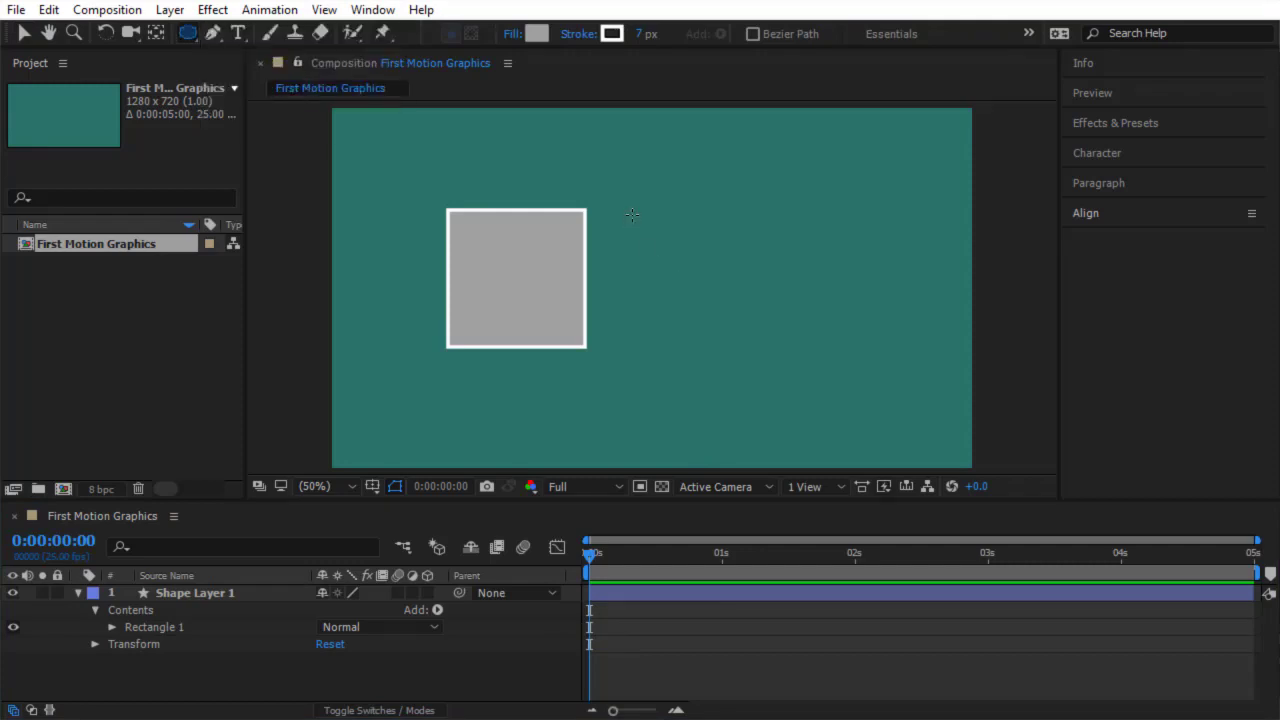
drag(632, 215, 762, 345)
key(shift)
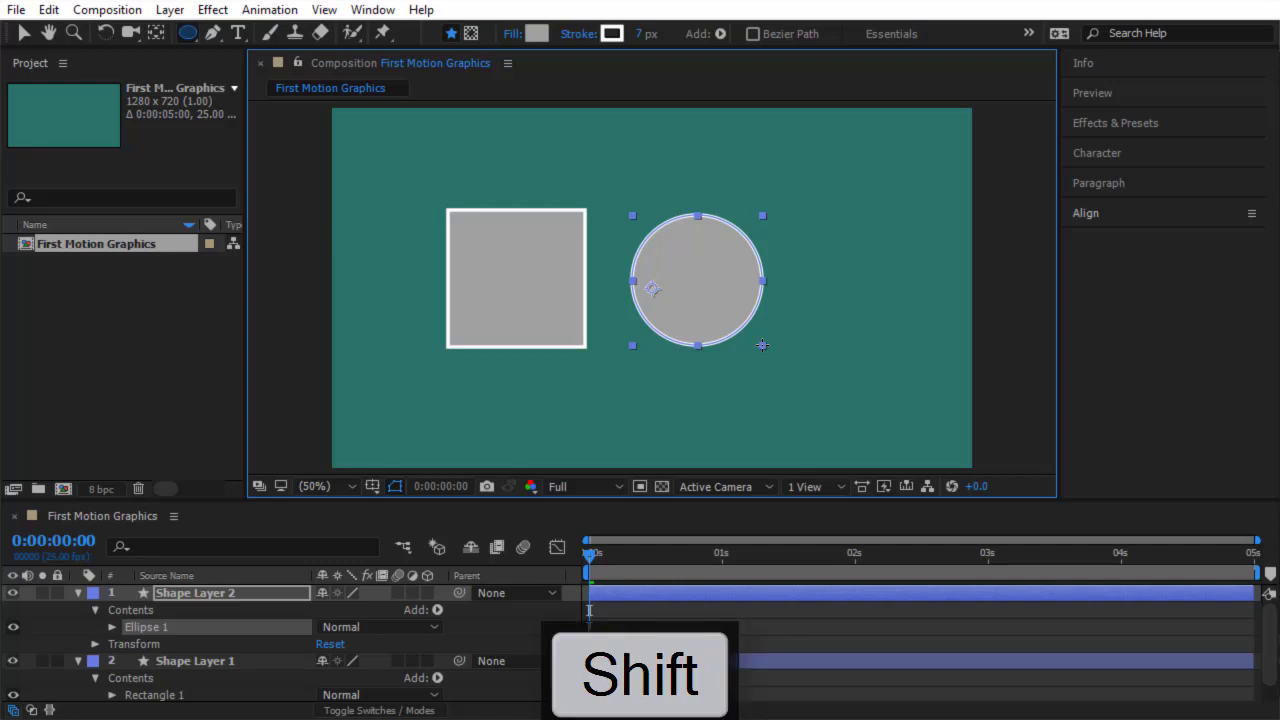
mouse_move(762, 345)
mouse_down()
mouse_move(722, 306)
mouse_move(745, 328)
mouse_up()
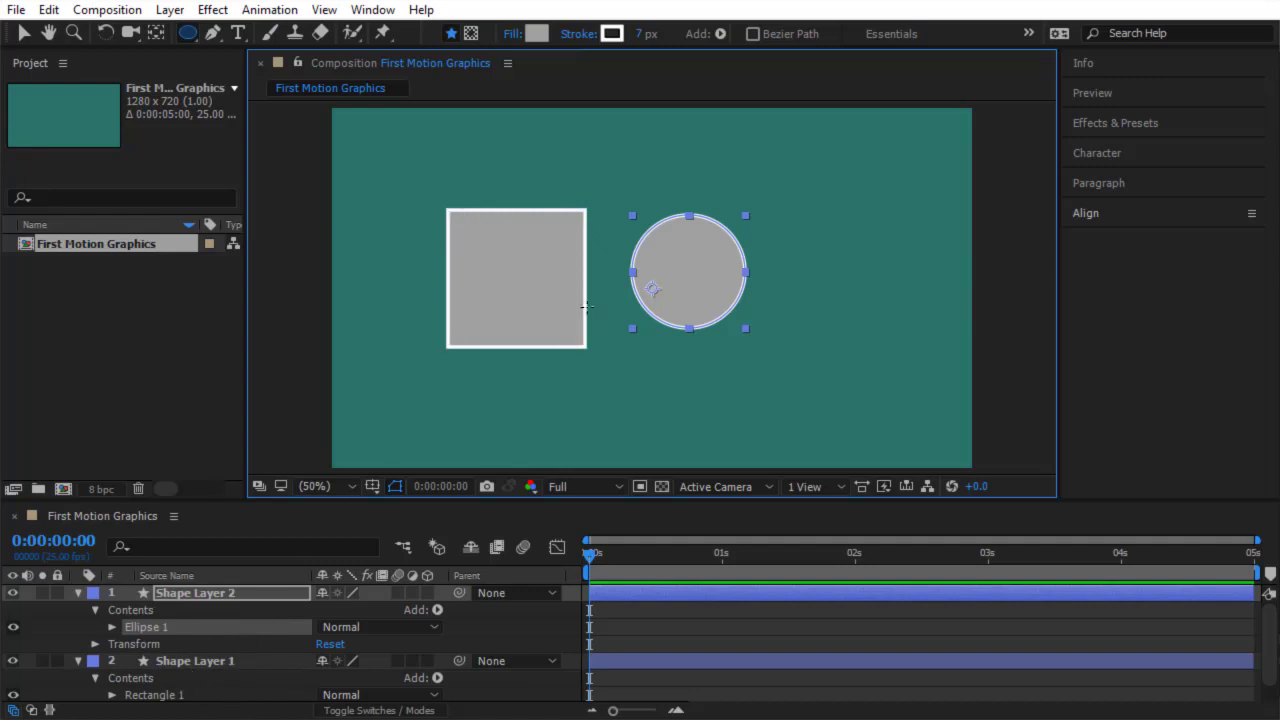
click(215, 663)
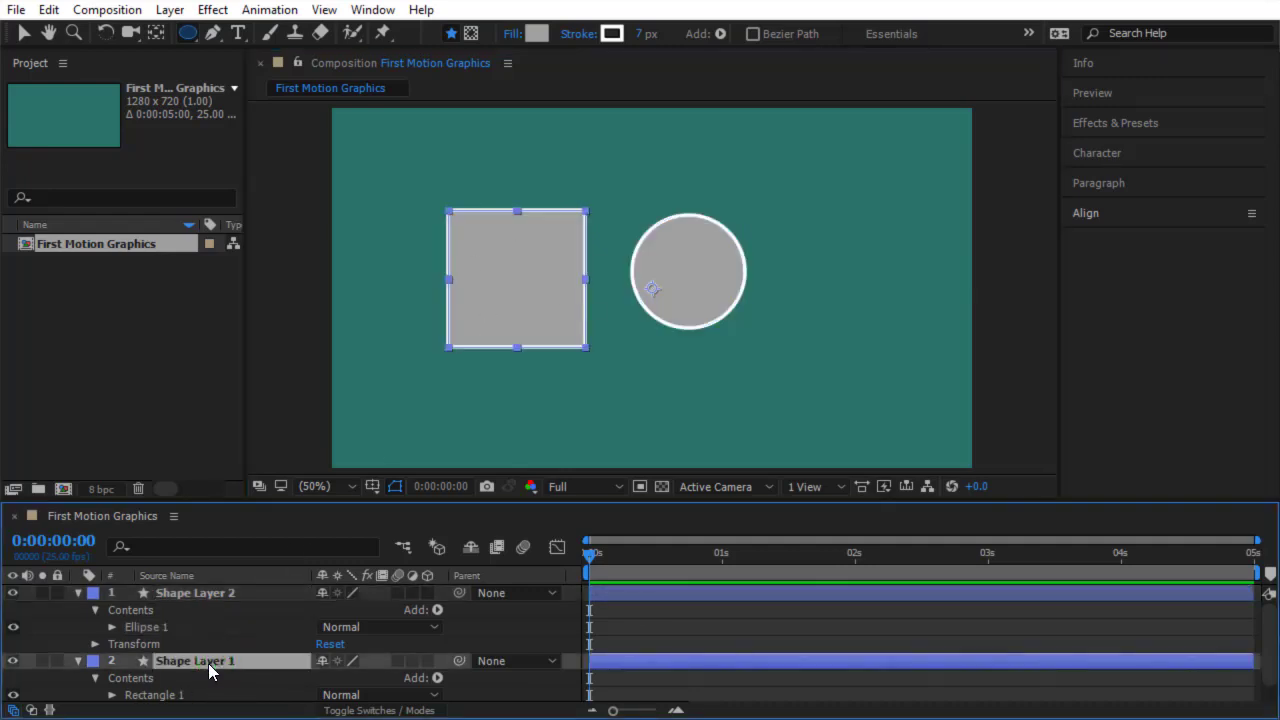
scroll(198, 664, down, 1)
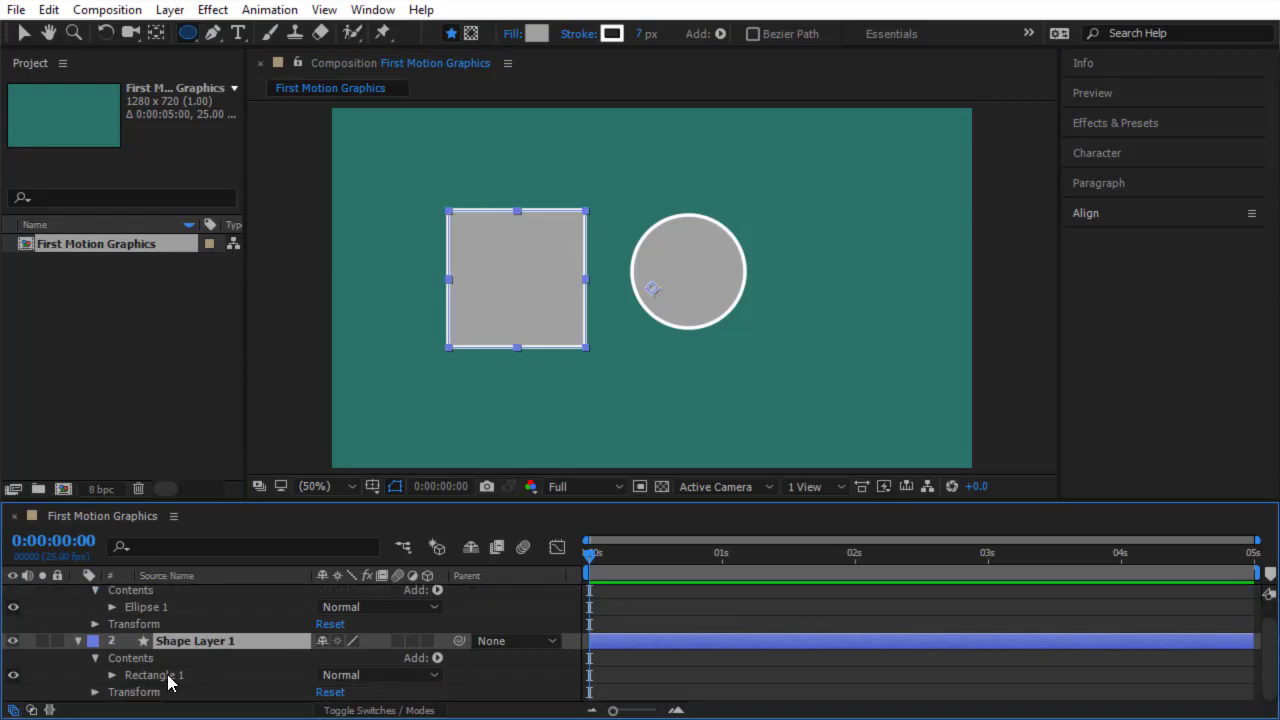
click(168, 678)
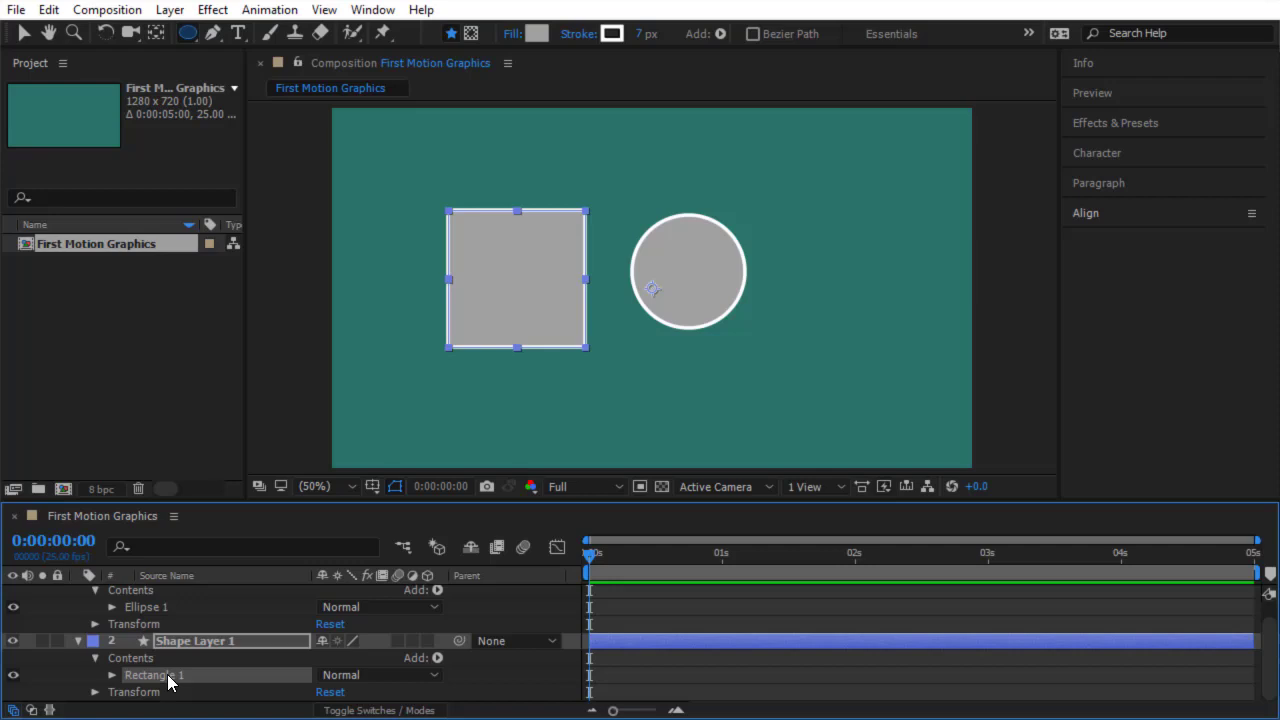
Rename the circle's shape layer as Circle
scroll(169, 665, up, 1)
click(204, 594)
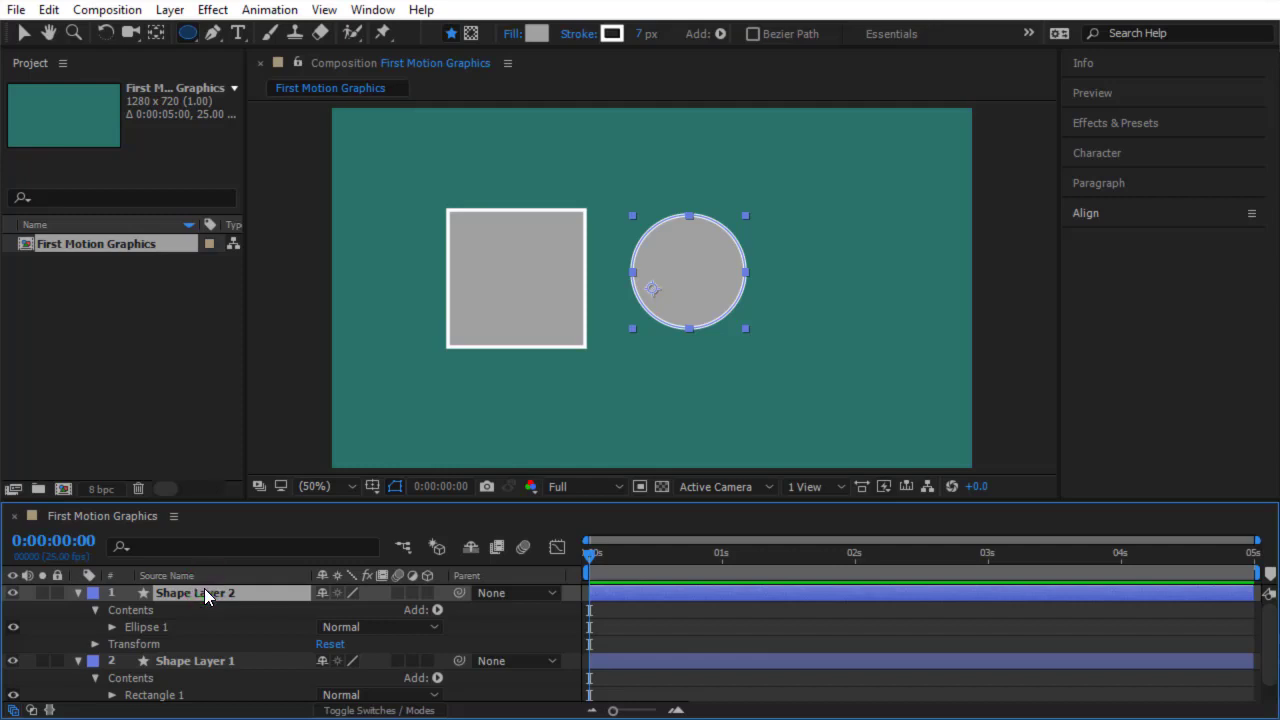
key(Return)
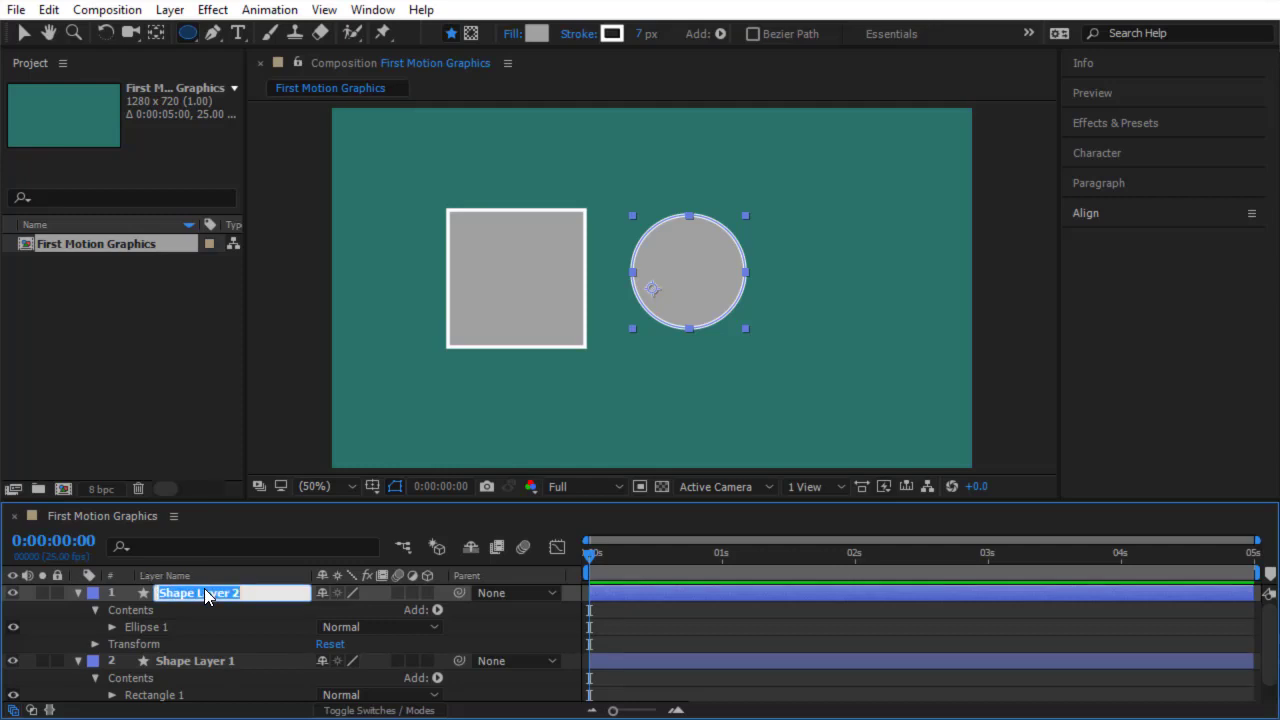
text(Circle)
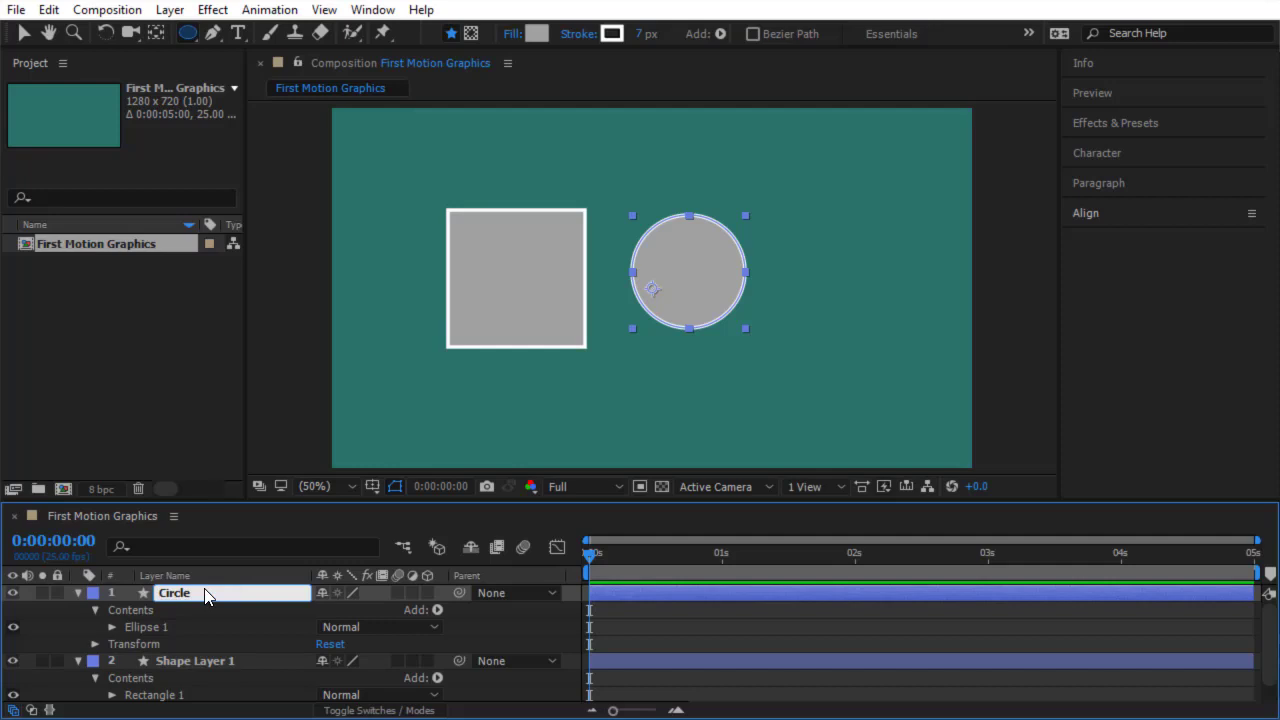
key(Return)
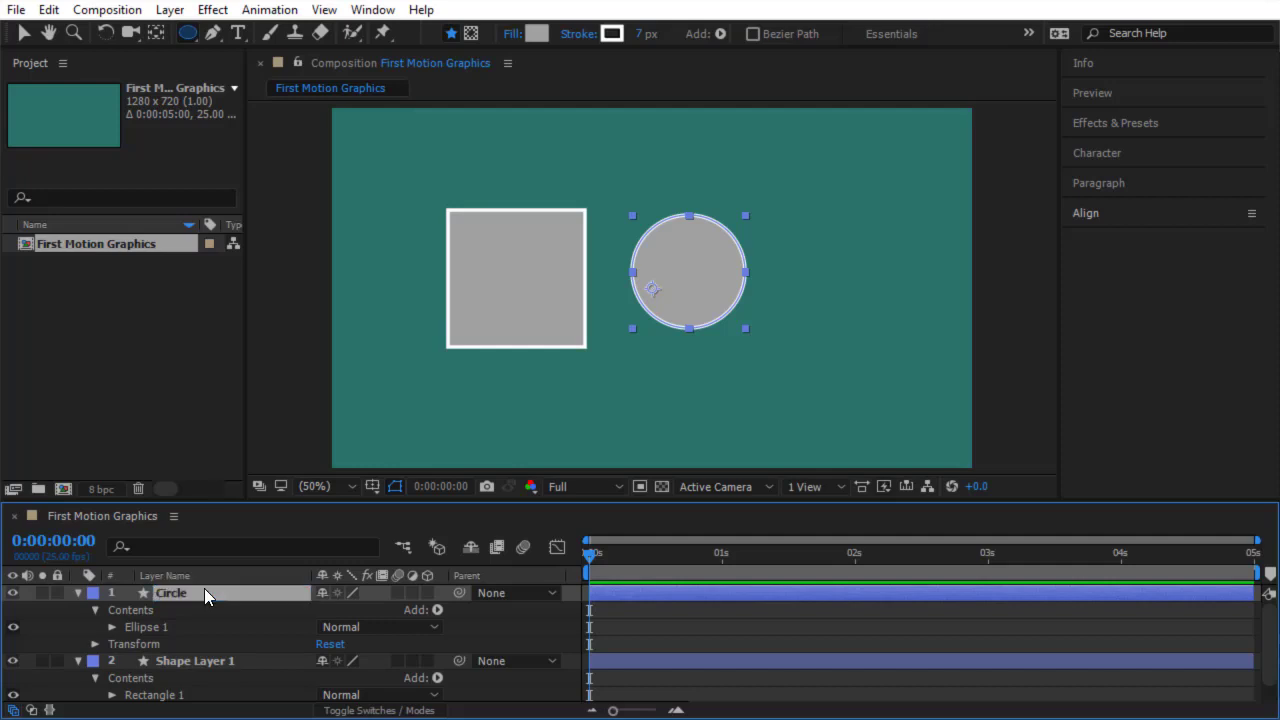
Rename the square's shape layer as Rectangle
click(207, 665)
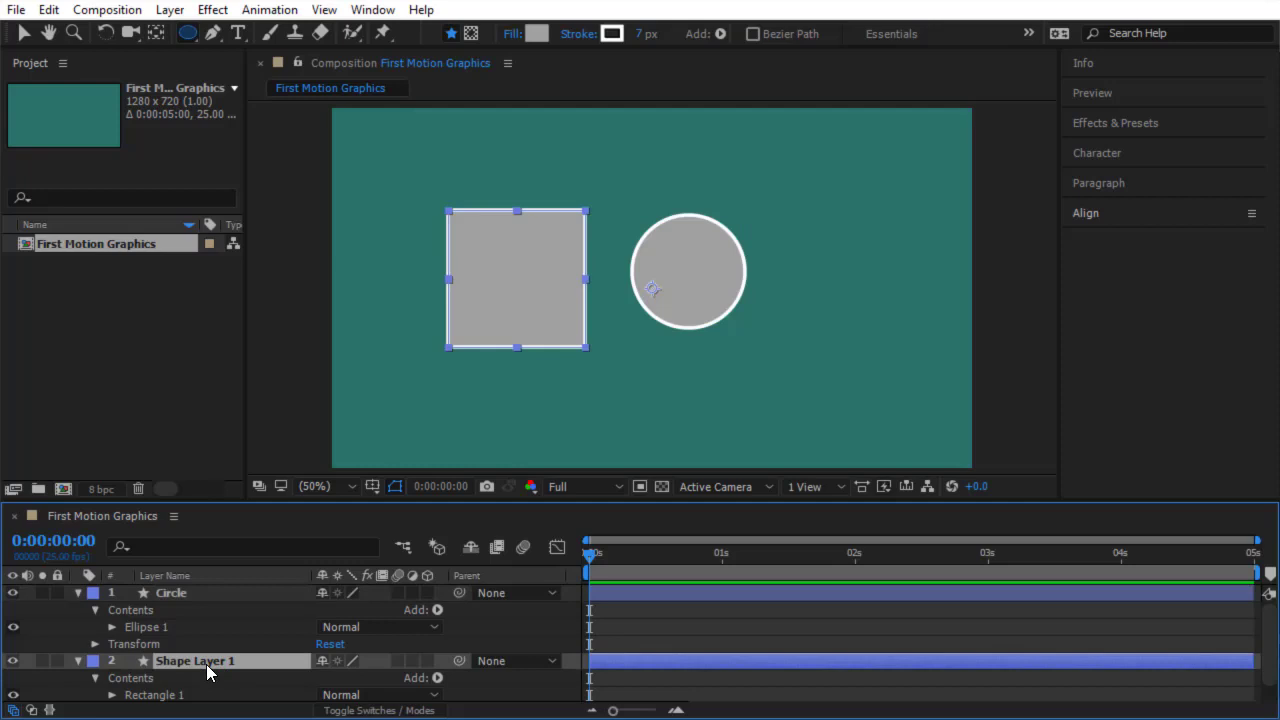
key(Return)
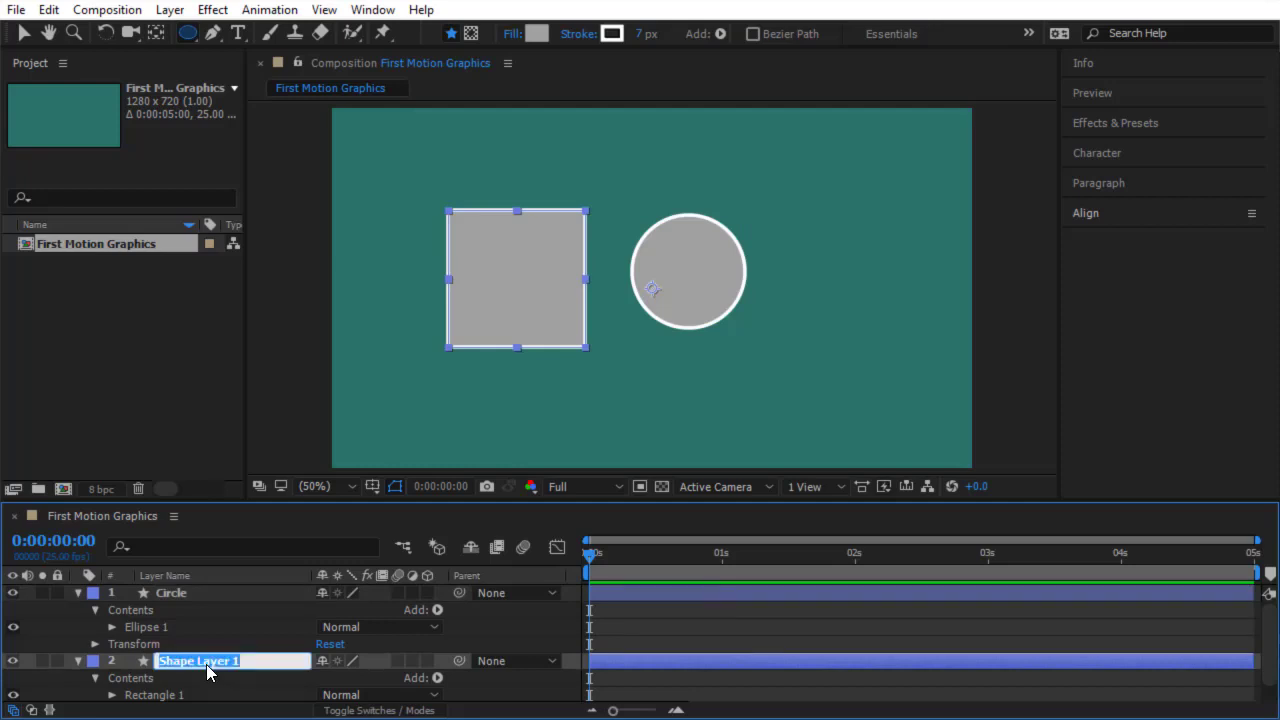
text(Rectangle)
key(Return)
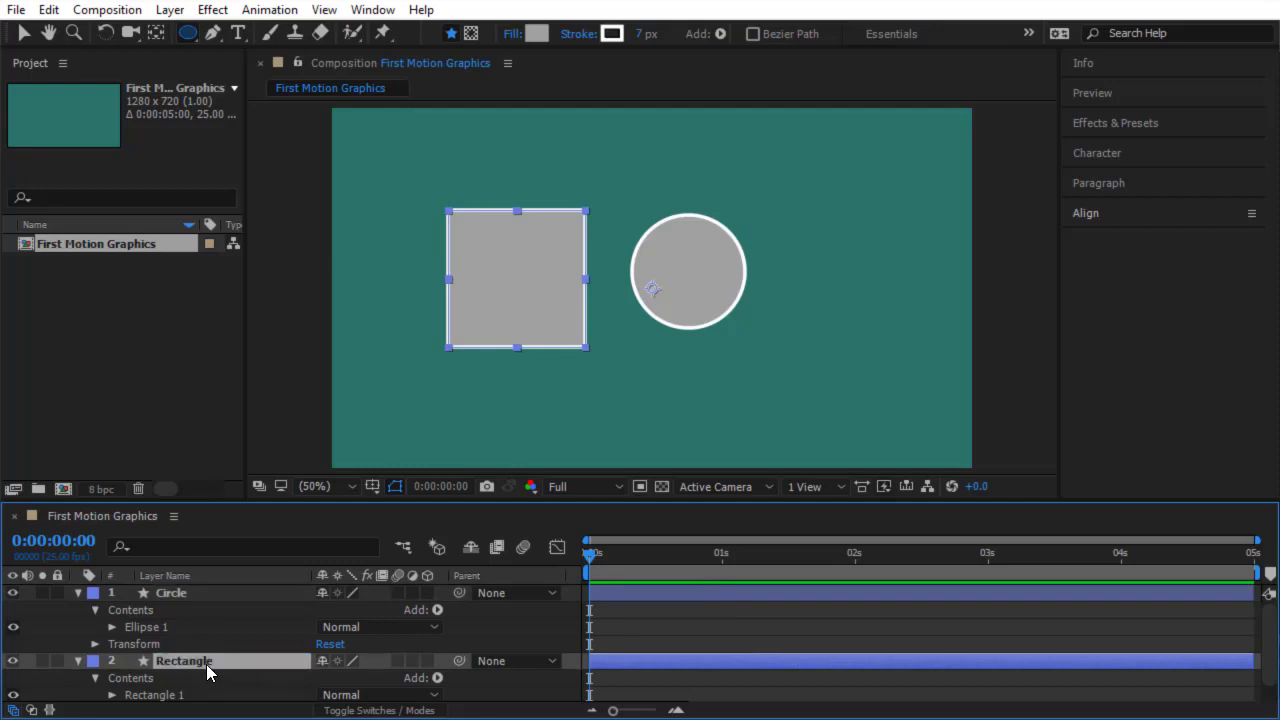
Change the fill of the Rectangle layer's square to dark blue #002372
click(211, 594)
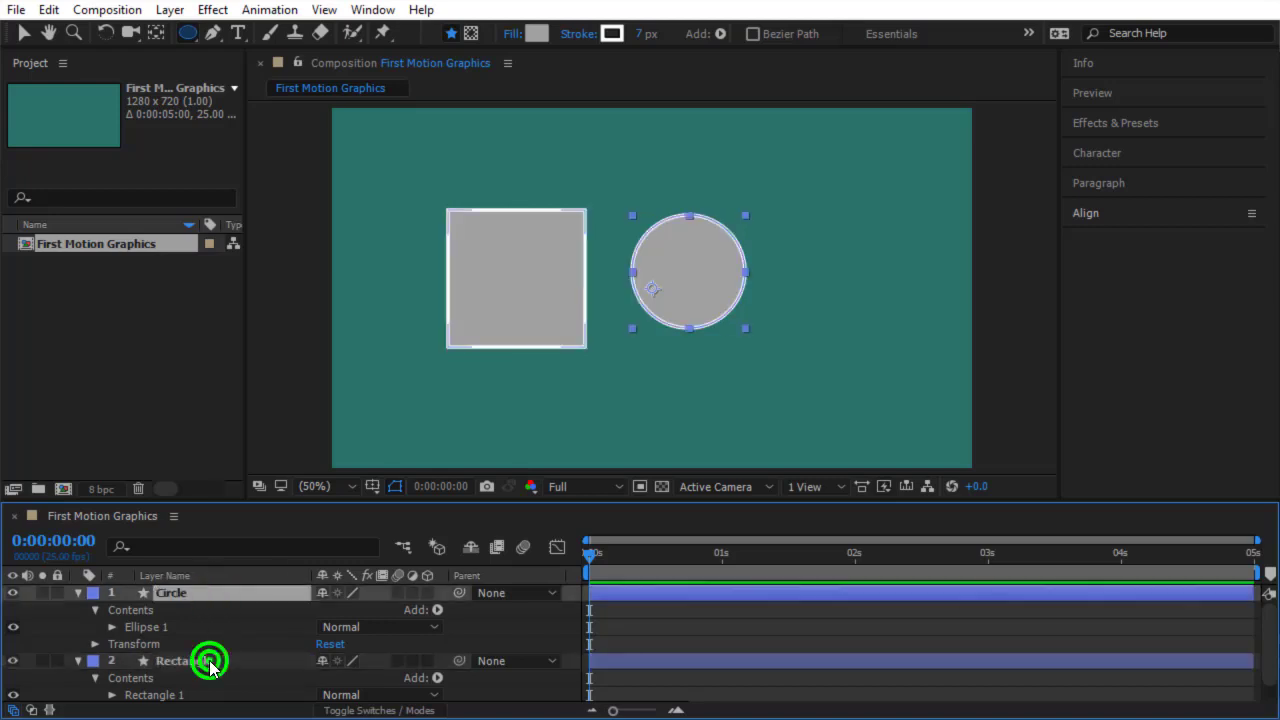
click(210, 664)
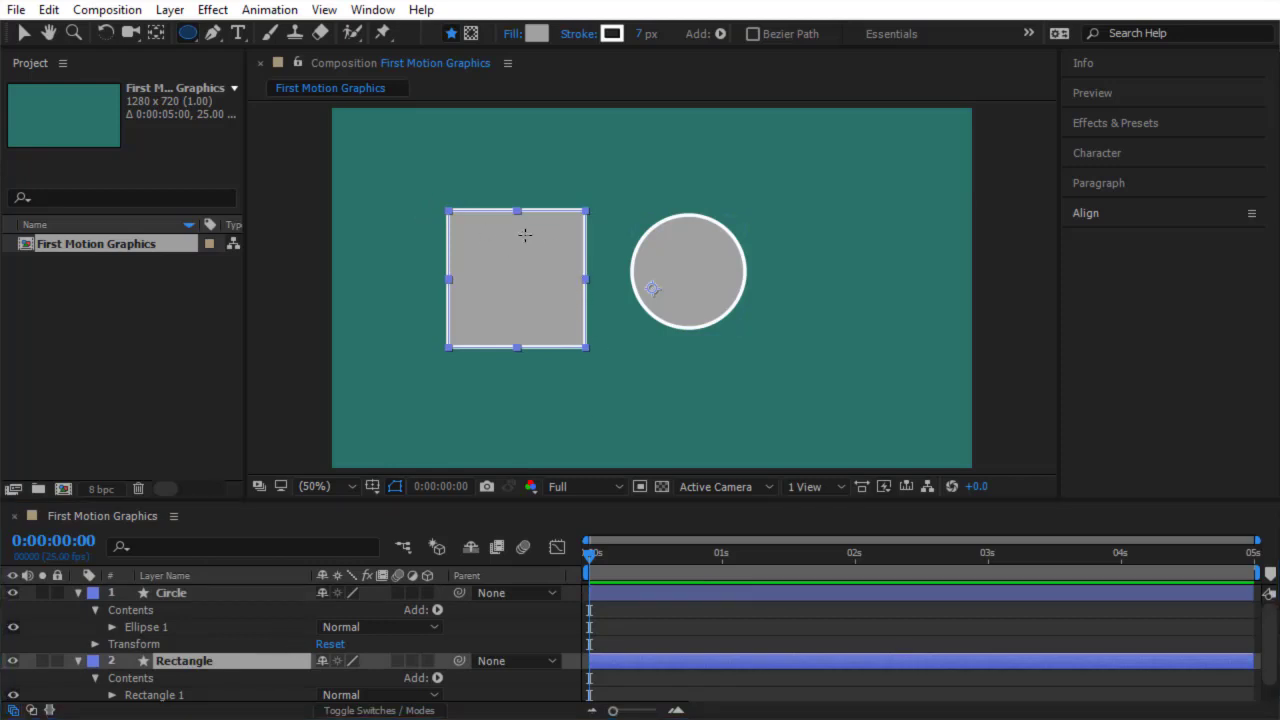
click(259, 663)
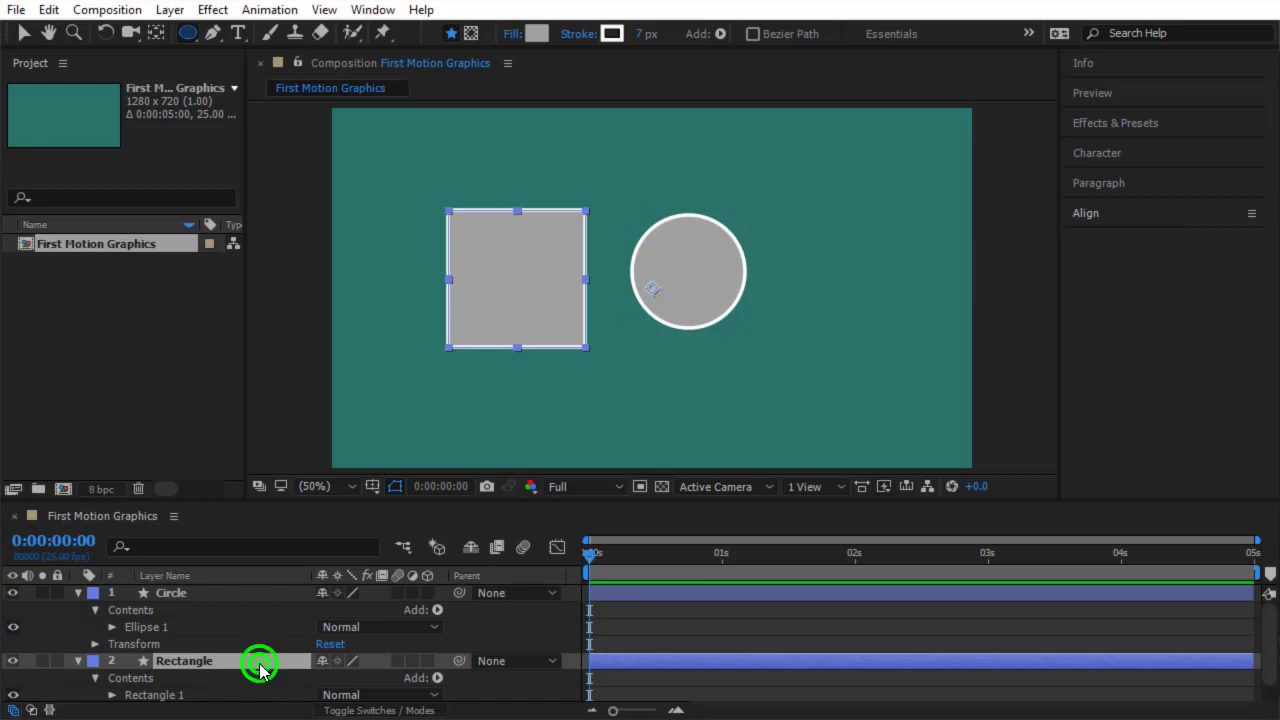
click(187, 36)
click(538, 35)
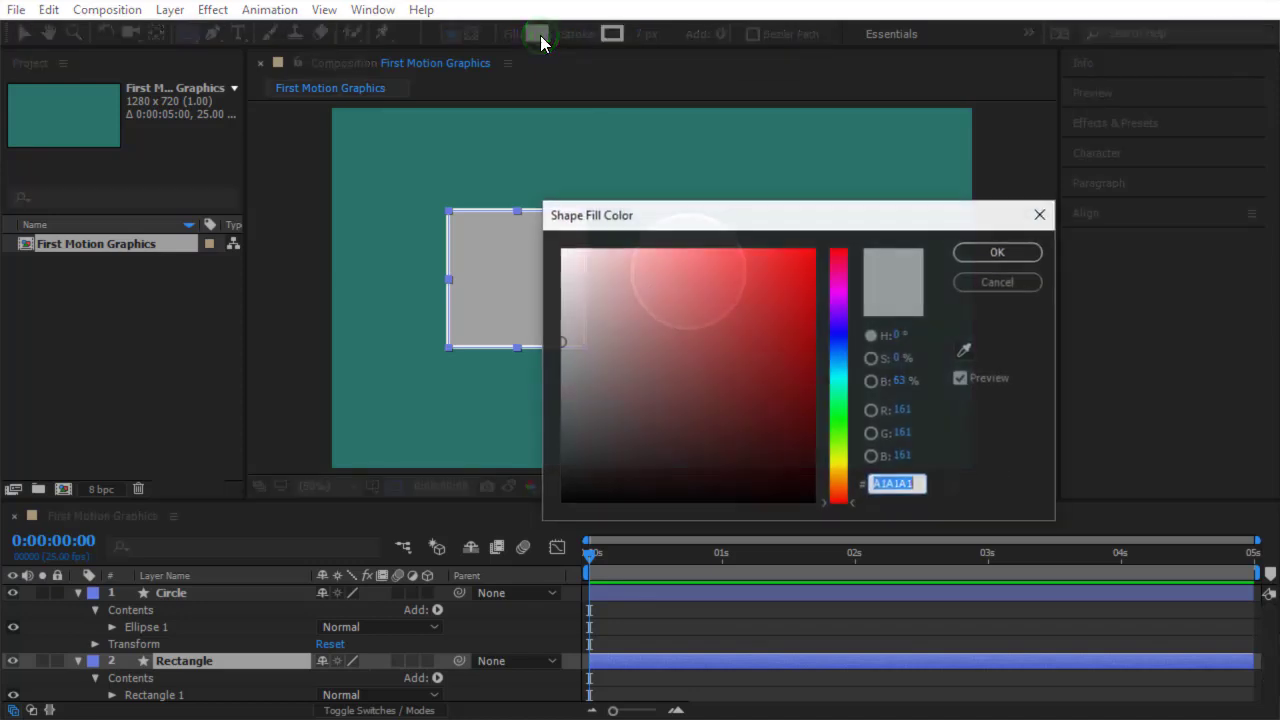
click(842, 346)
mouse_move(780, 380)
mouse_down()
mouse_move(817, 408)
mouse_move(813, 389)
mouse_up()
click(975, 252)
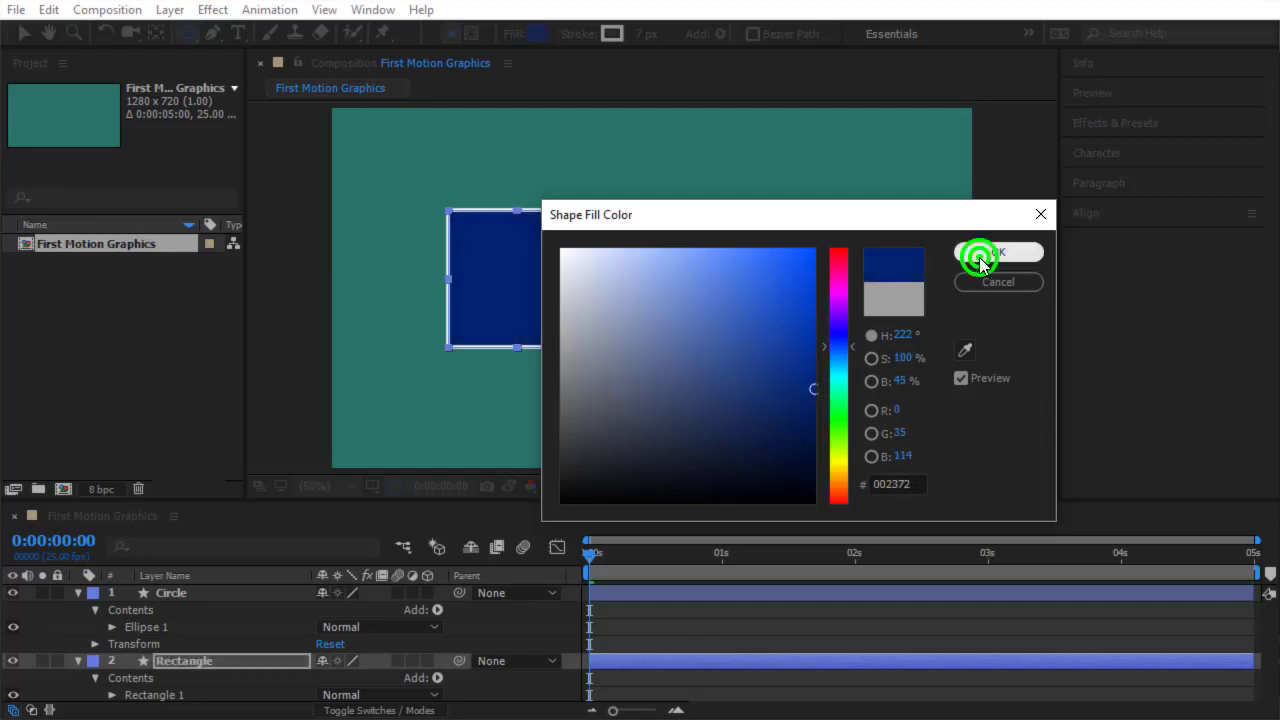
Set the stroke colour of the Rectangle layer's square to pure white #FFFFFF
click(611, 37)
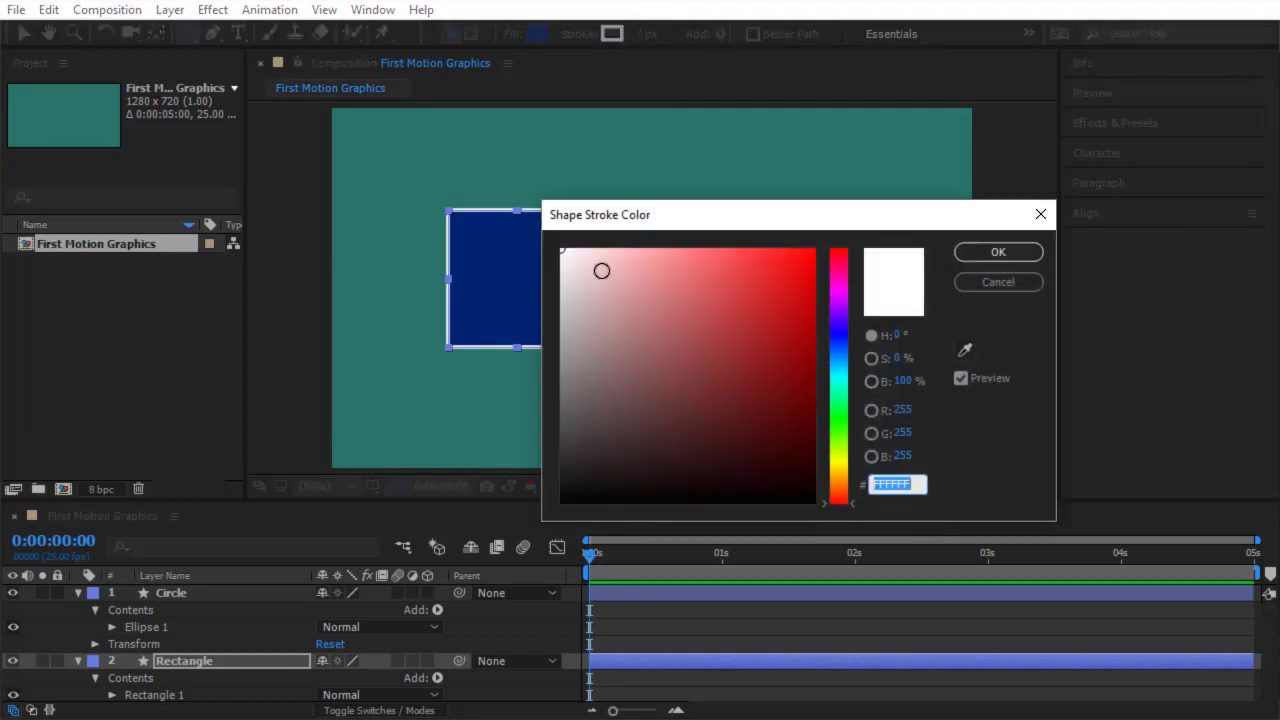
mouse_move(565, 276)
mouse_down()
mouse_move(557, 297)
mouse_move(550, 242)
mouse_up()
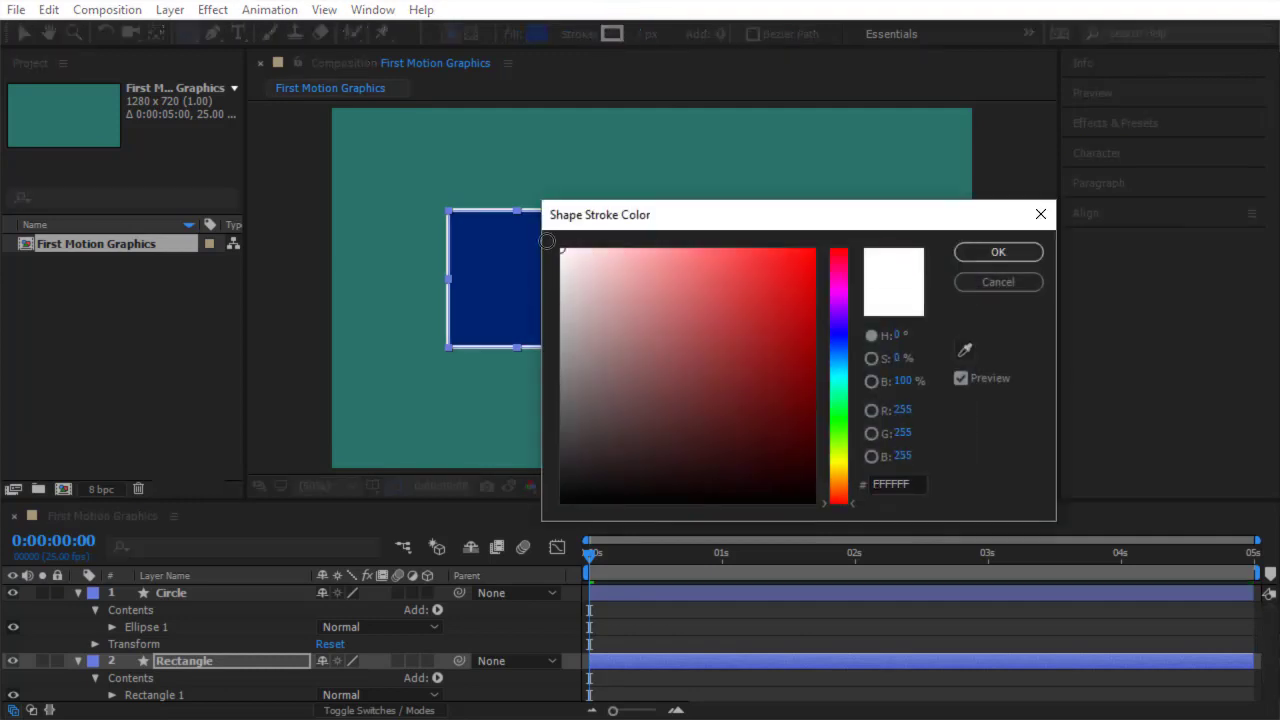
click(988, 256)
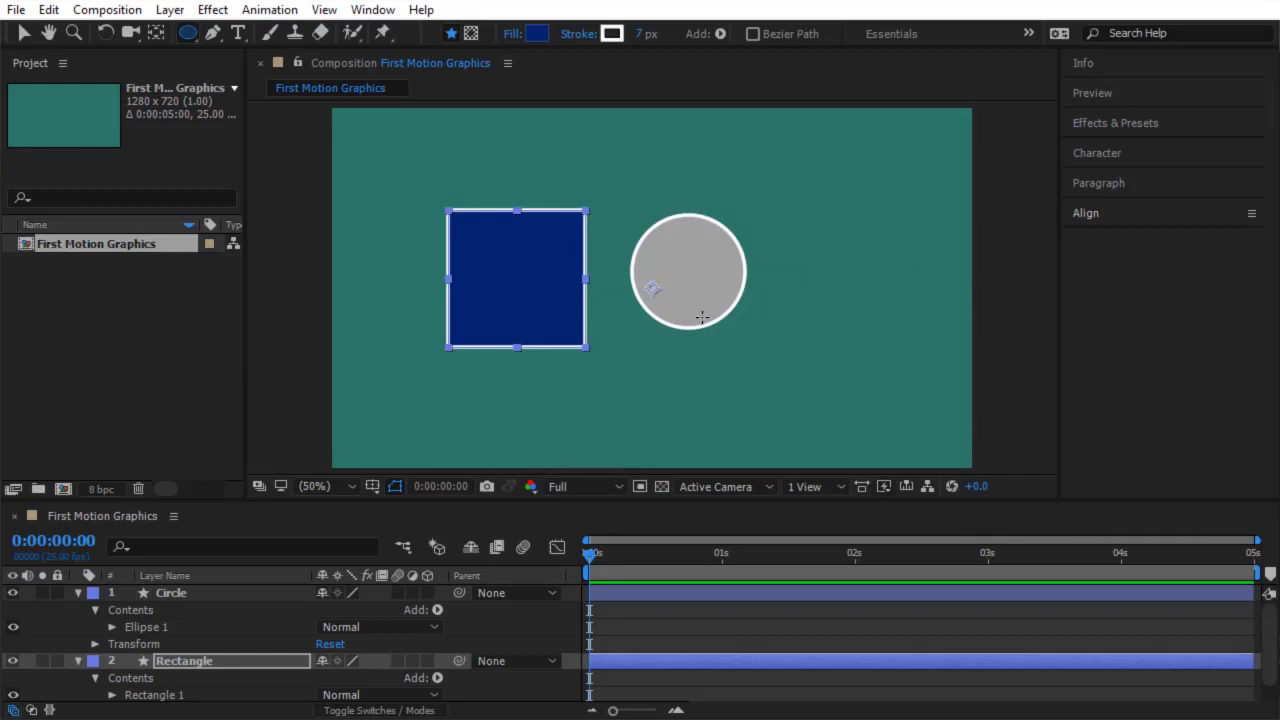
Change the Circle layer's fill to a slightly darker grey and set its stroke width to 8 px
click(189, 593)
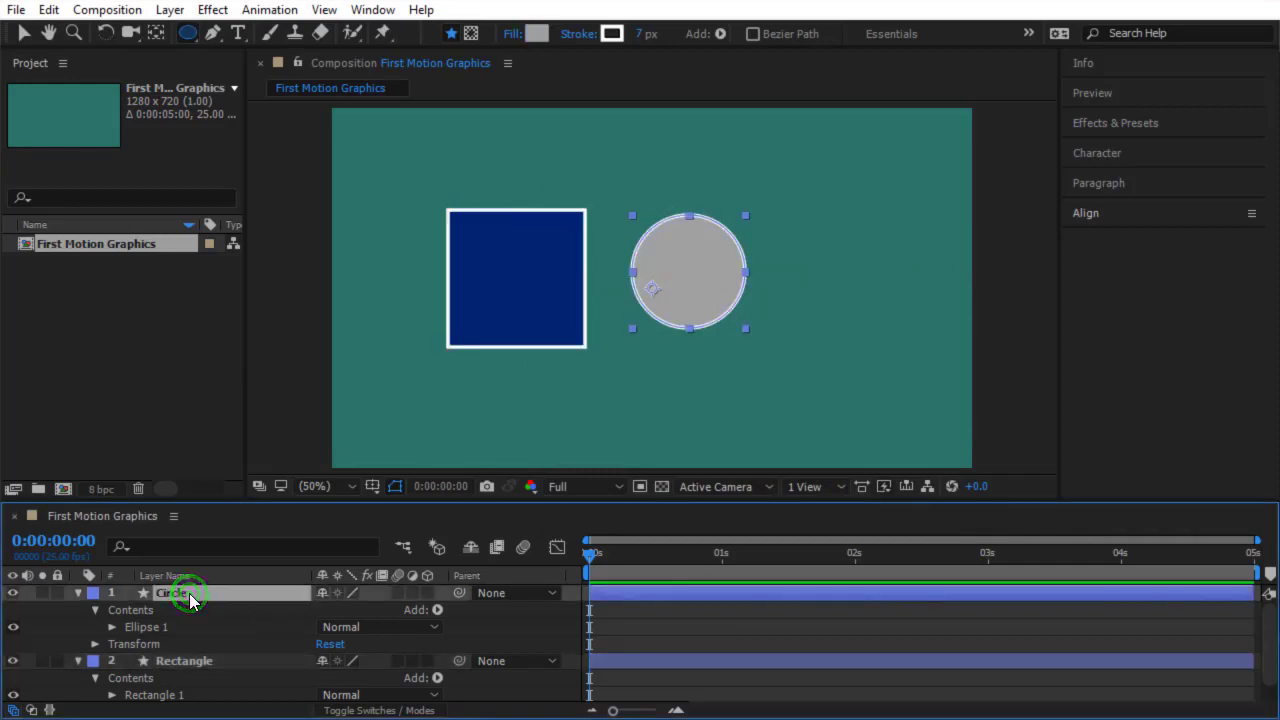
click(536, 33)
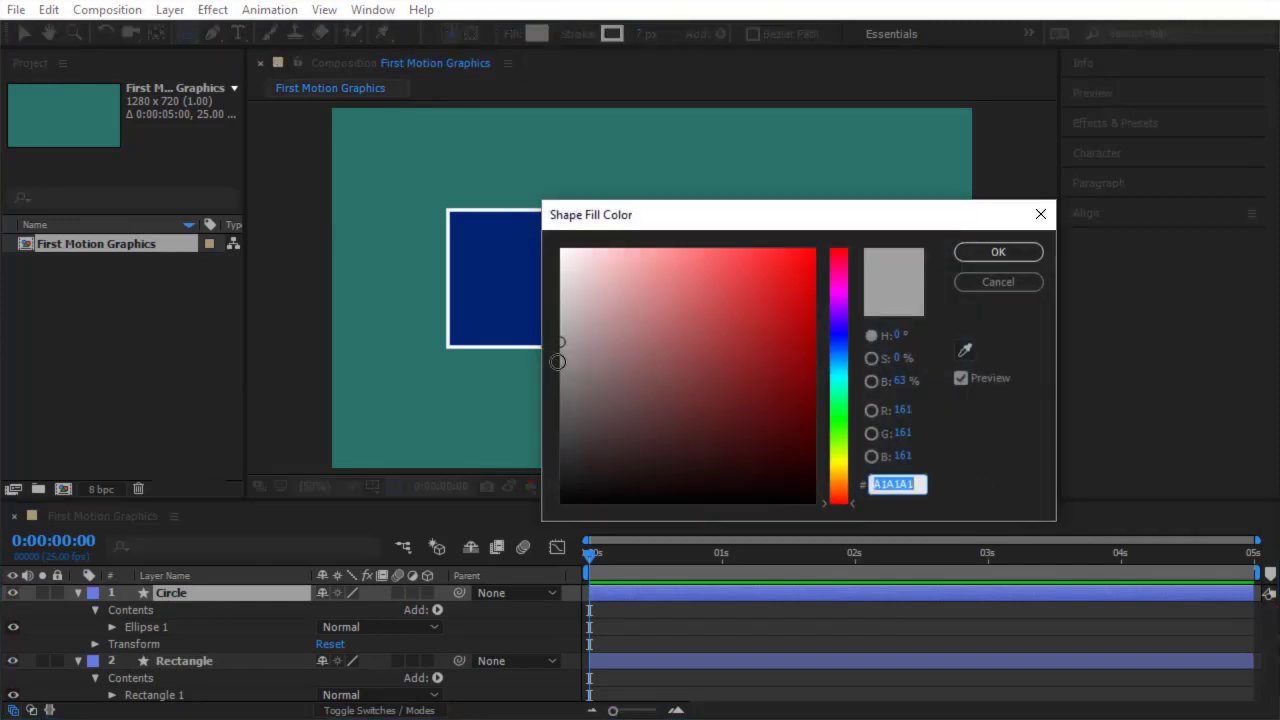
drag(561, 342, 564, 367)
click(998, 254)
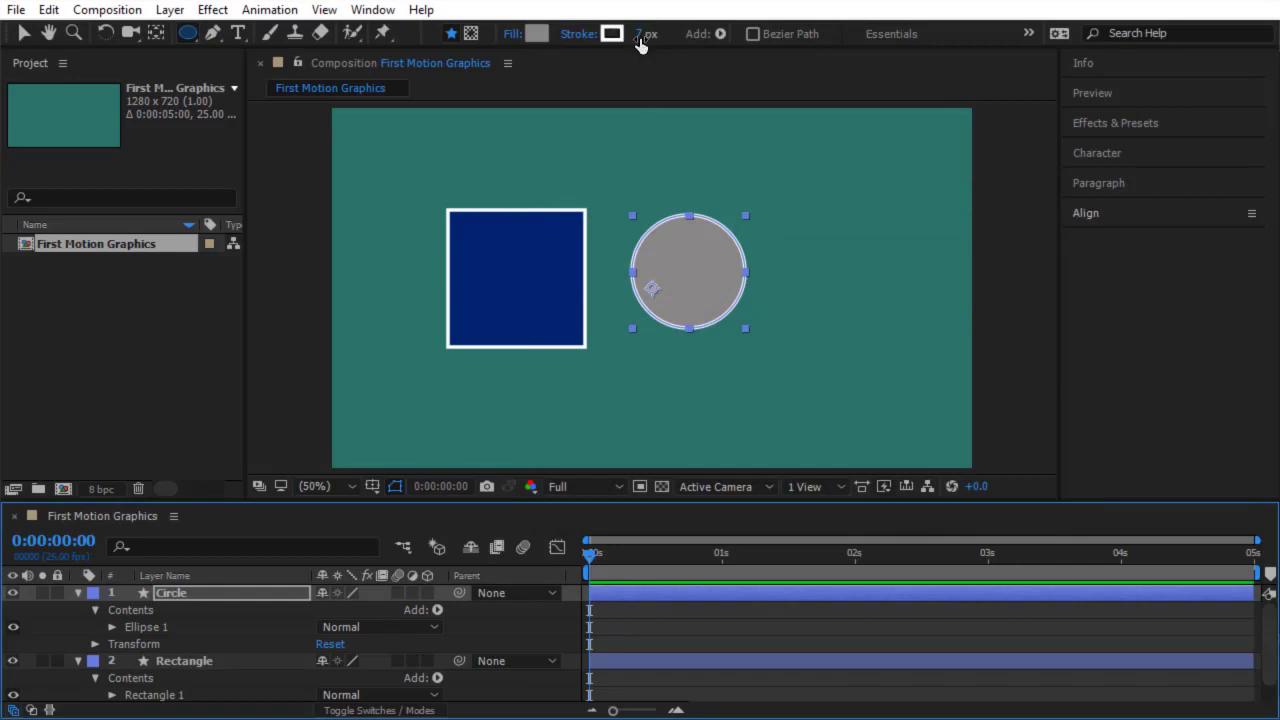
drag(643, 37, 646, 36)
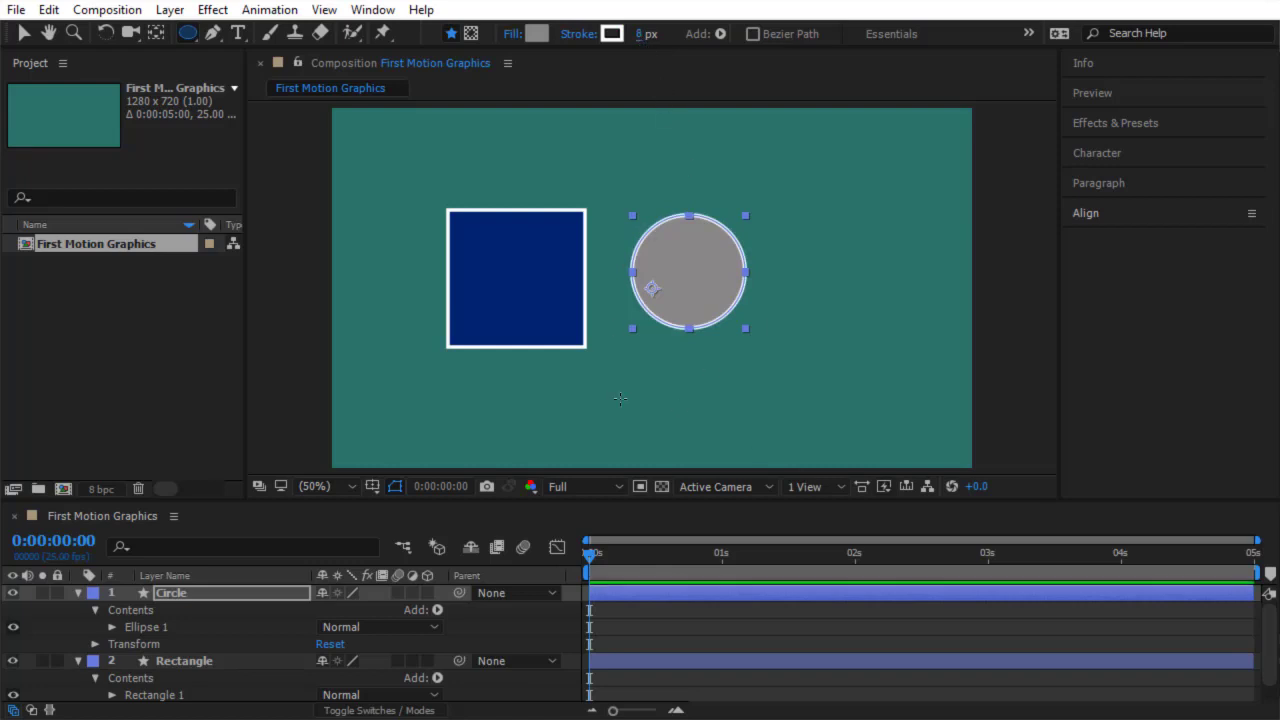
Add a text layer above the circle with the Horizontal Type Tool, reading "Motion" and "Graphics" on two lines
click(240, 37)
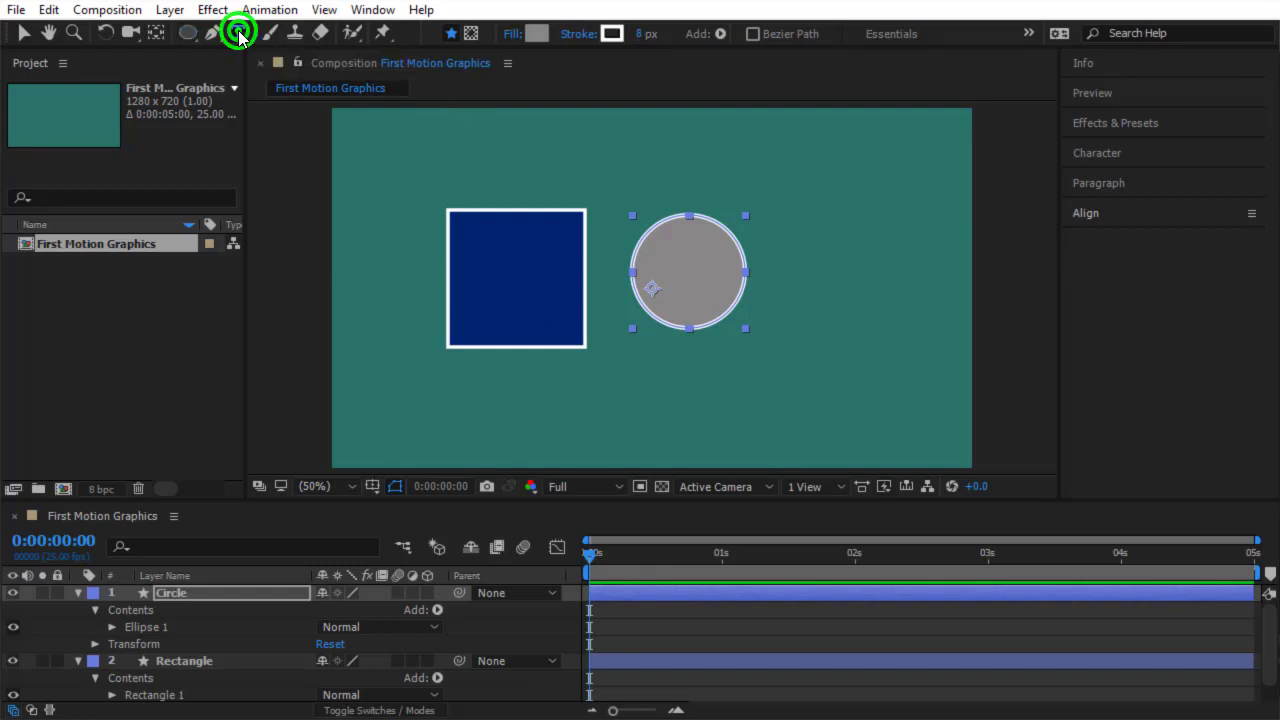
drag(240, 37, 354, 39)
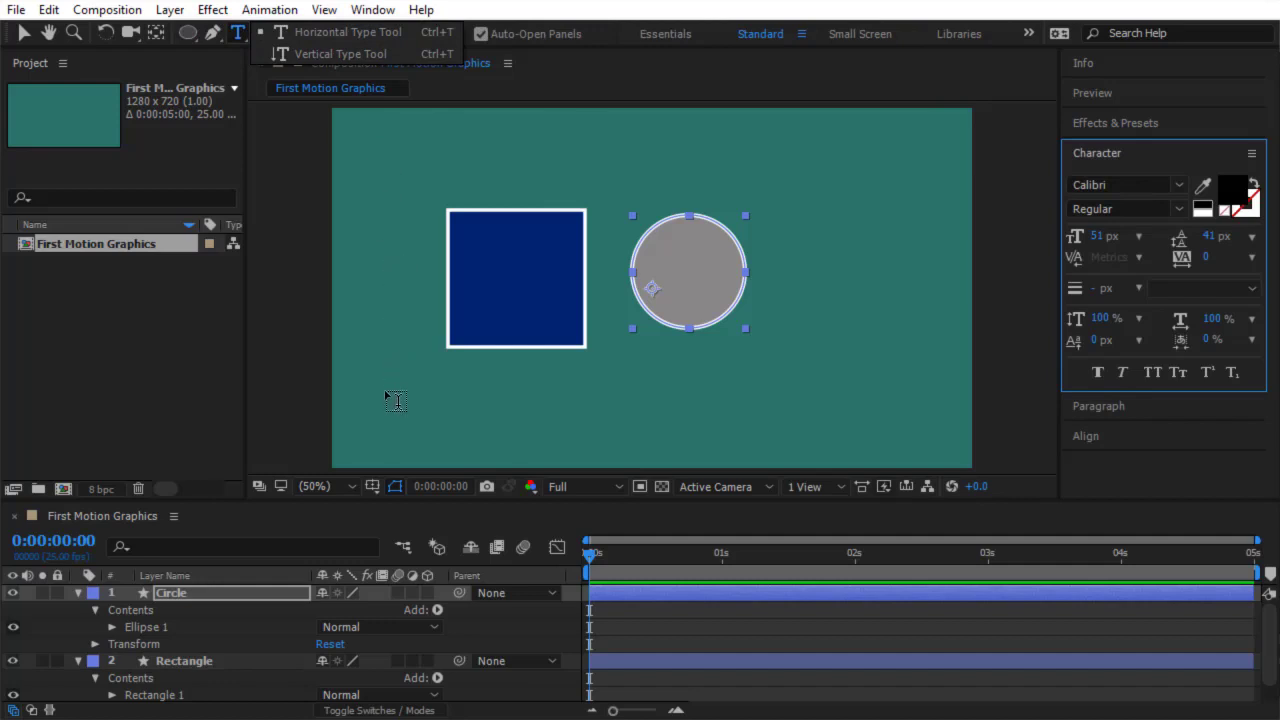
click(367, 35)
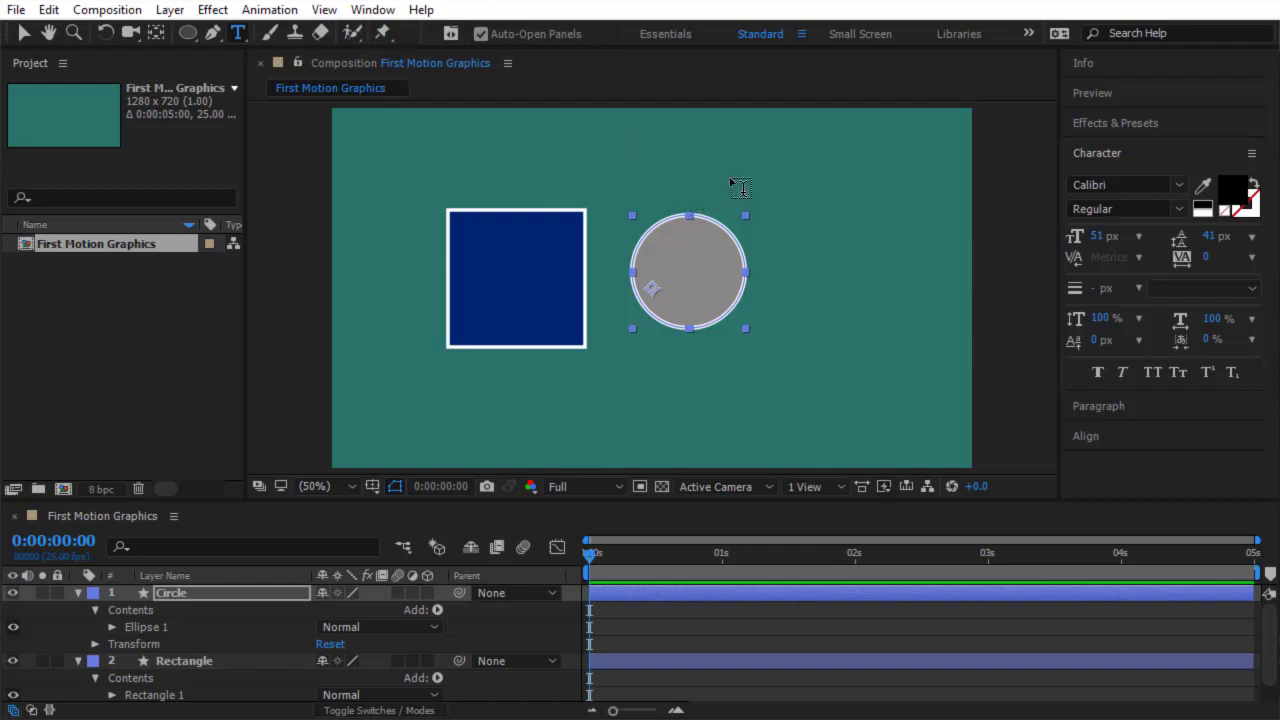
click(752, 183)
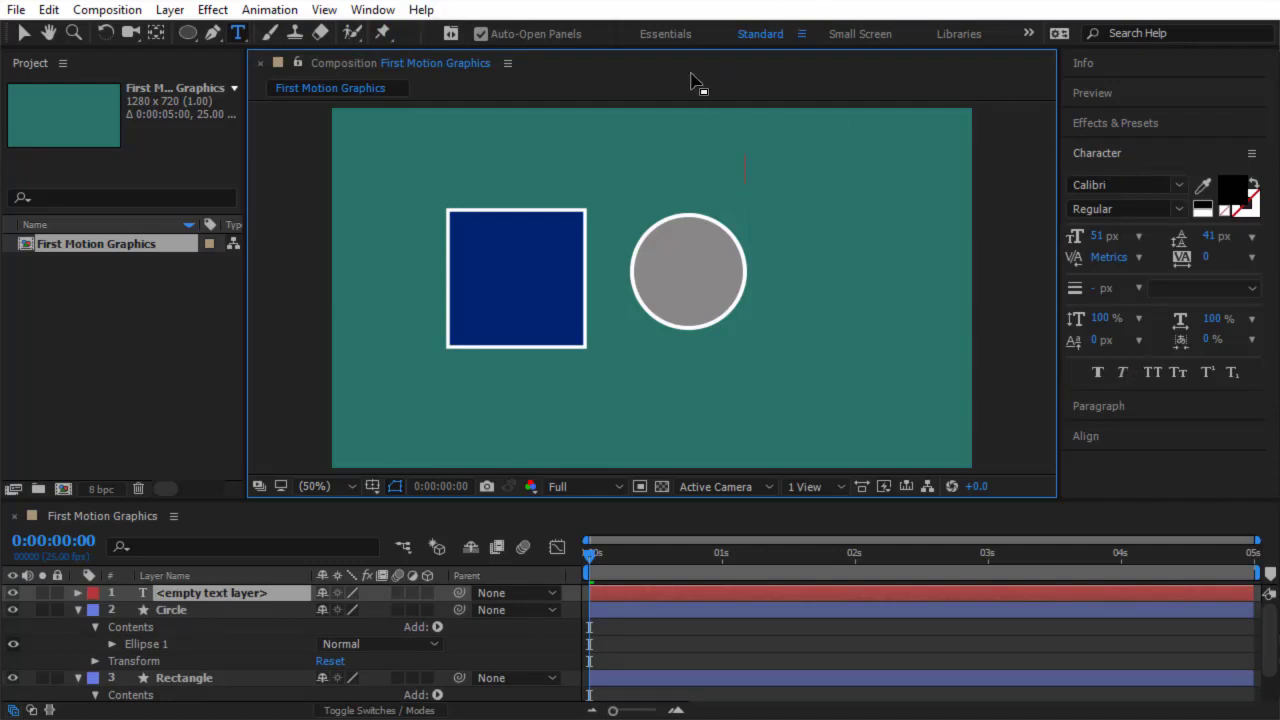
click(372, 10)
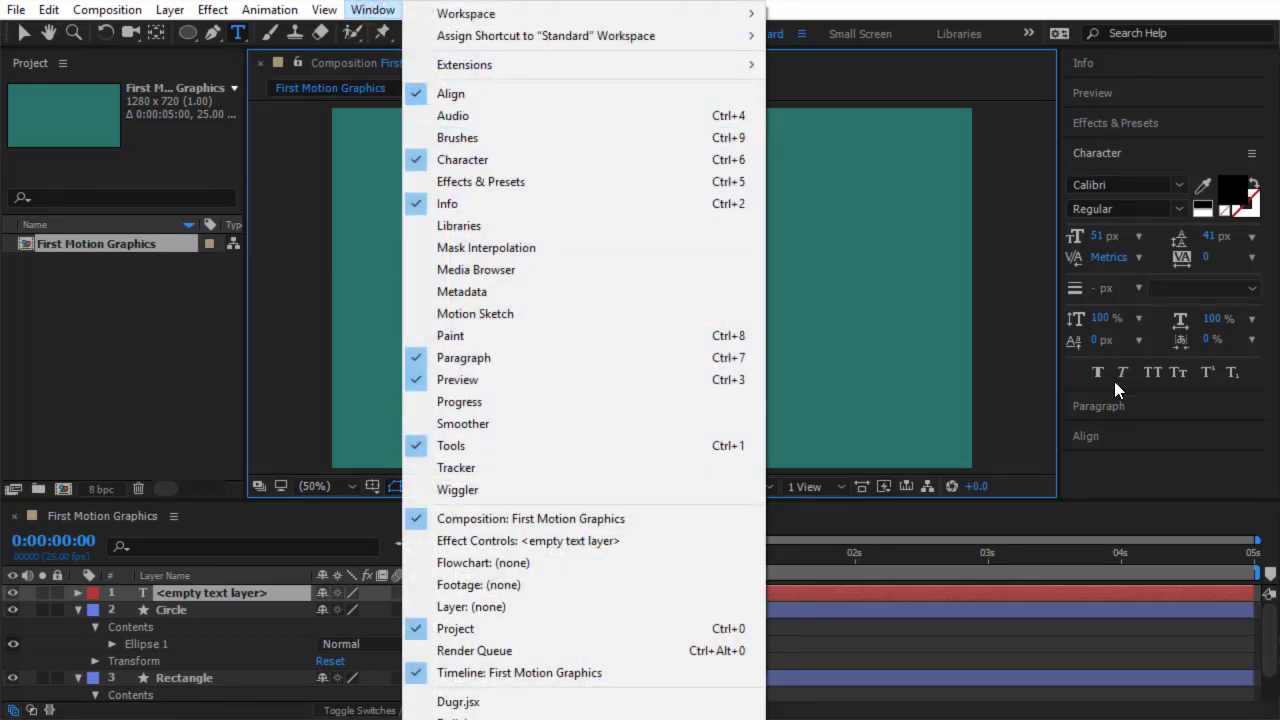
click(1147, 153)
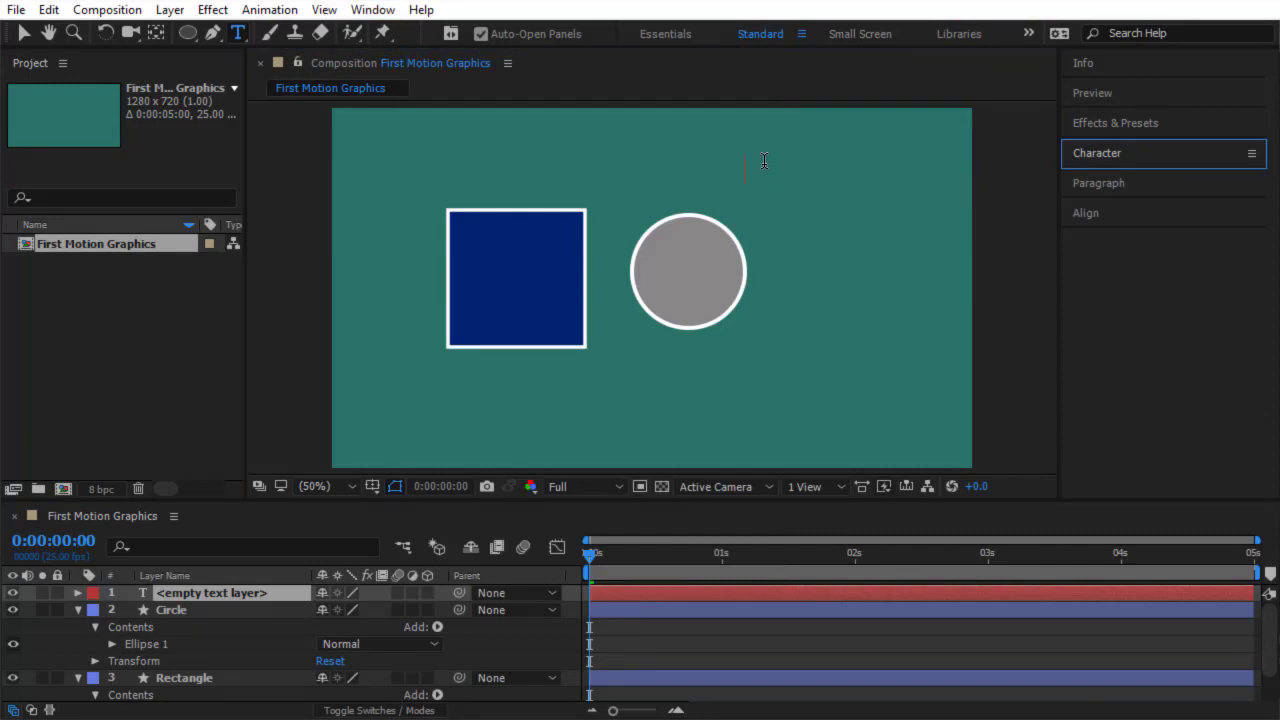
text(Motion)
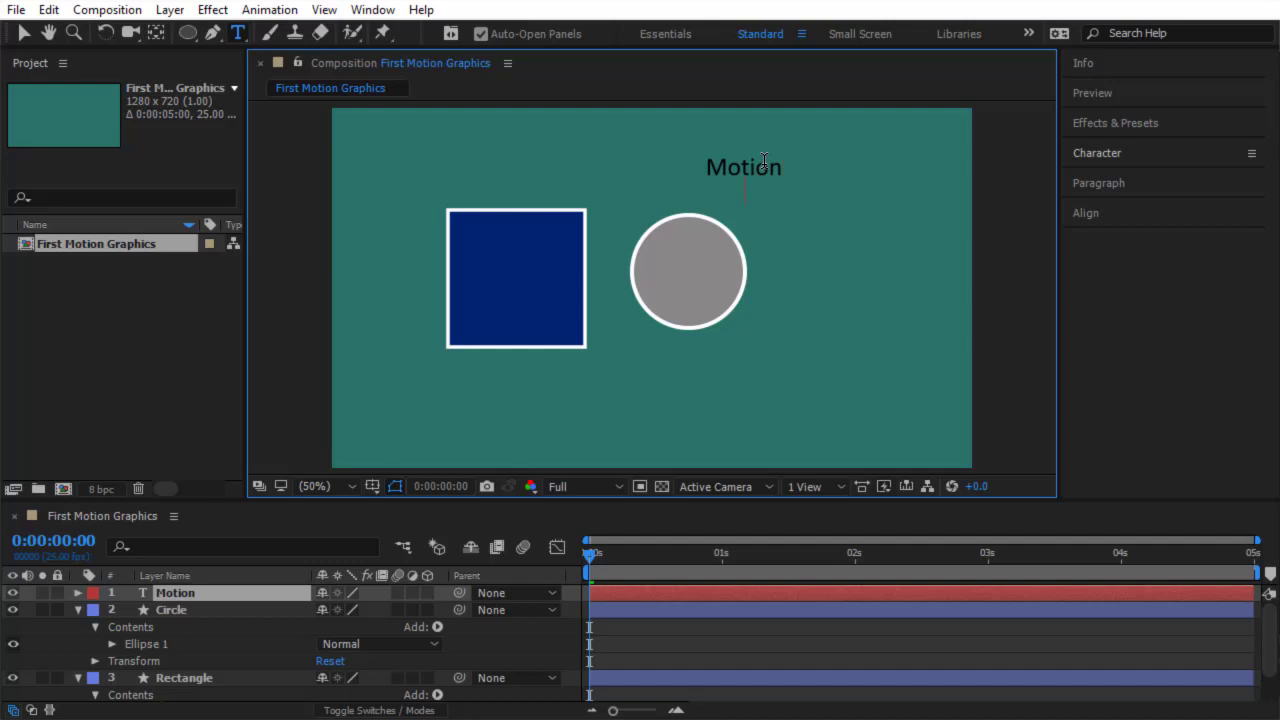
text(Graphics)
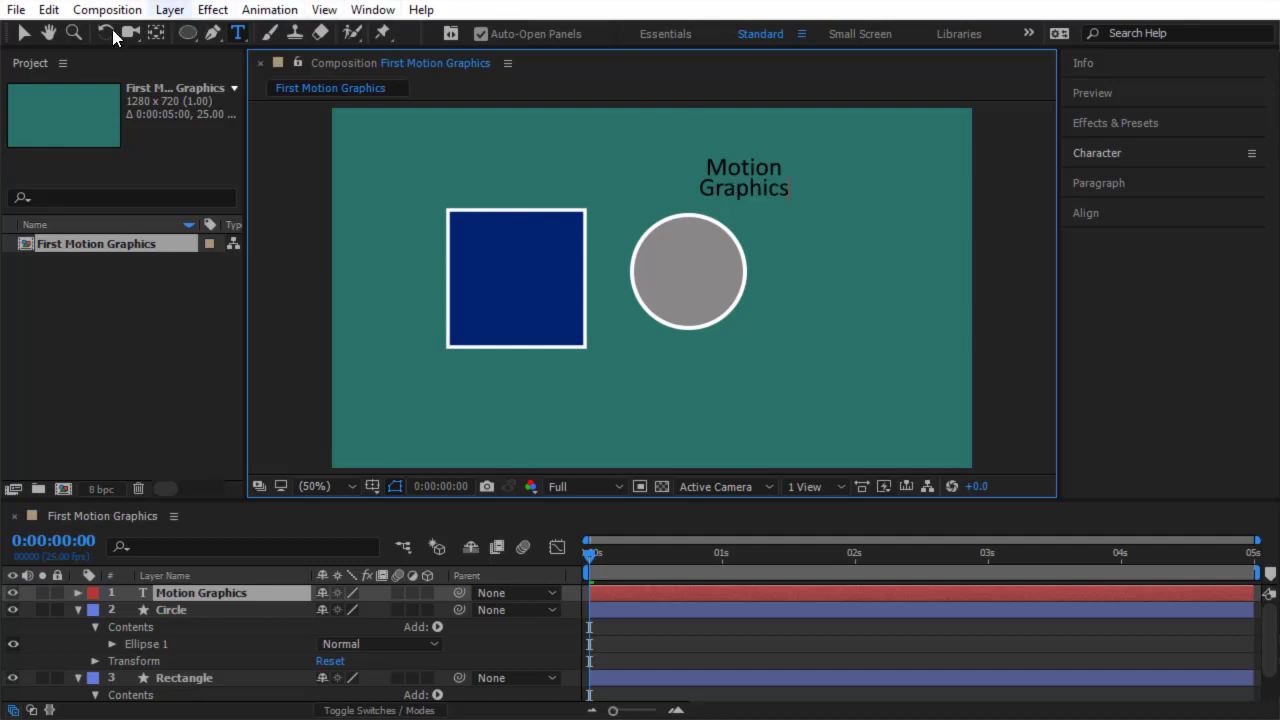
click(22, 34)
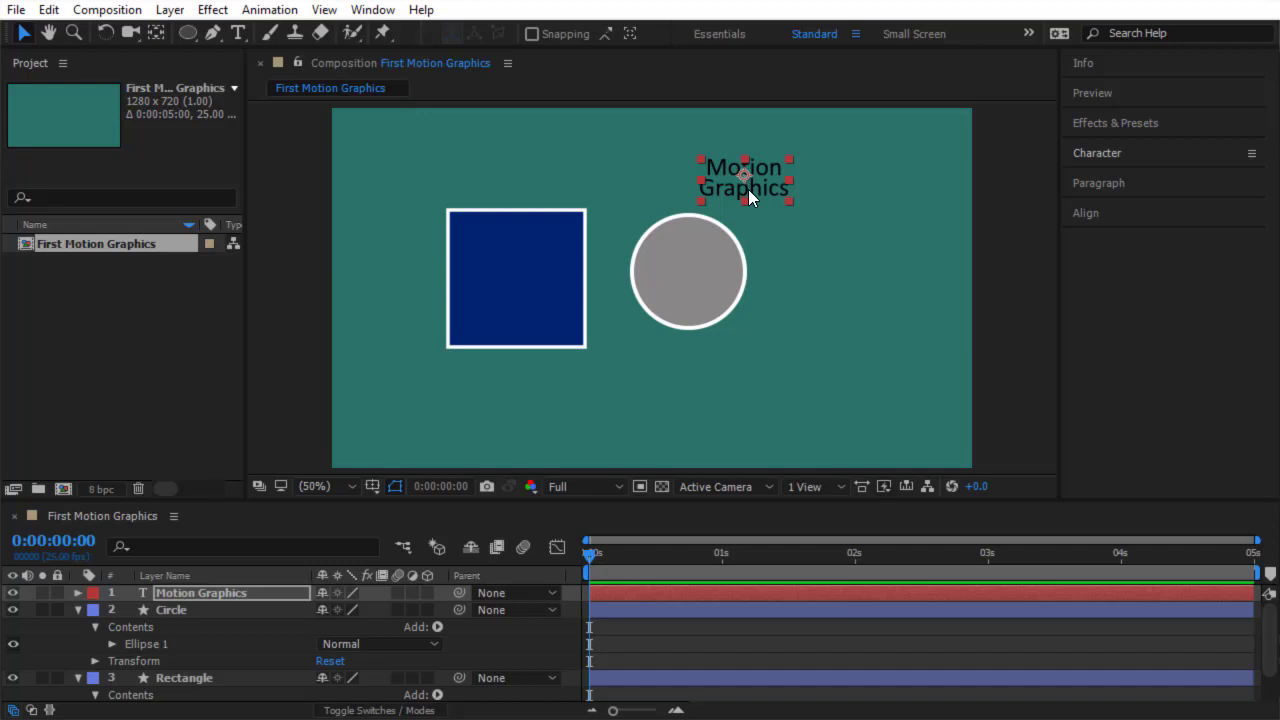
Try a different font size and line spacing on the Motion Graphics text, undoing each change
click(1100, 155)
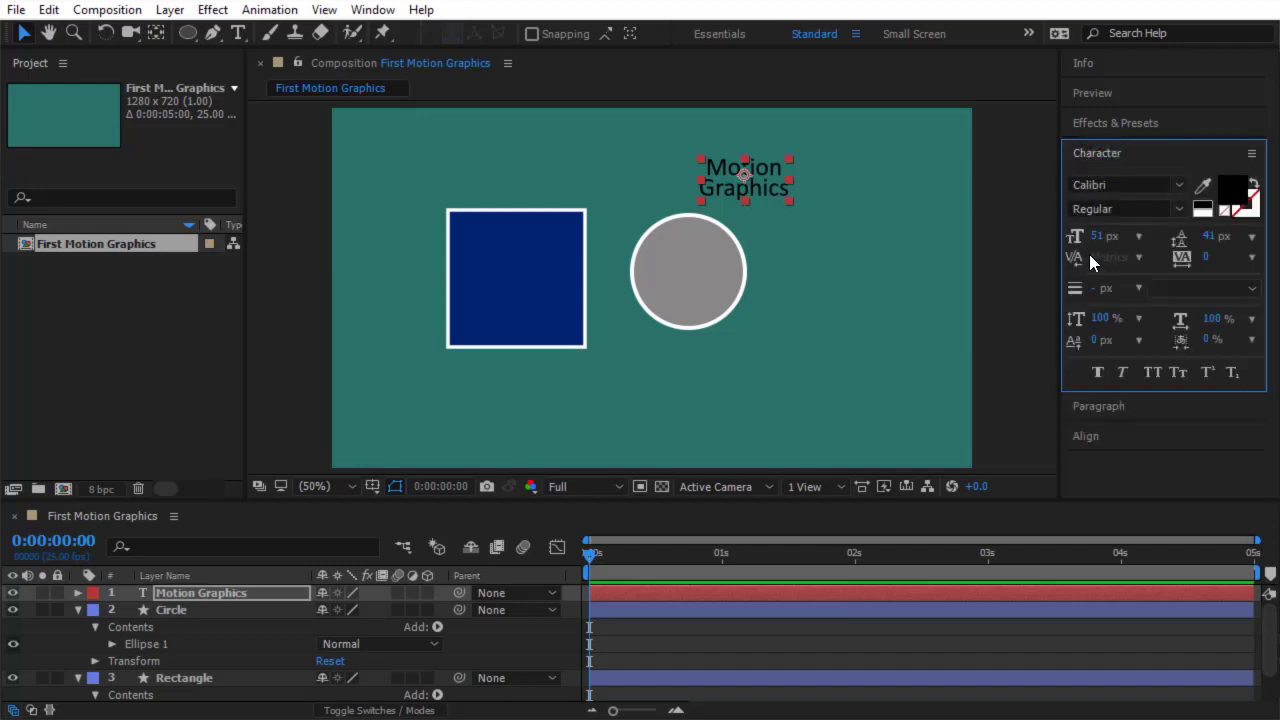
mouse_move(1099, 242)
mouse_down()
mouse_move(1125, 242)
mouse_move(1080, 248)
mouse_move(1099, 258)
mouse_up()
key(ctrl+z)
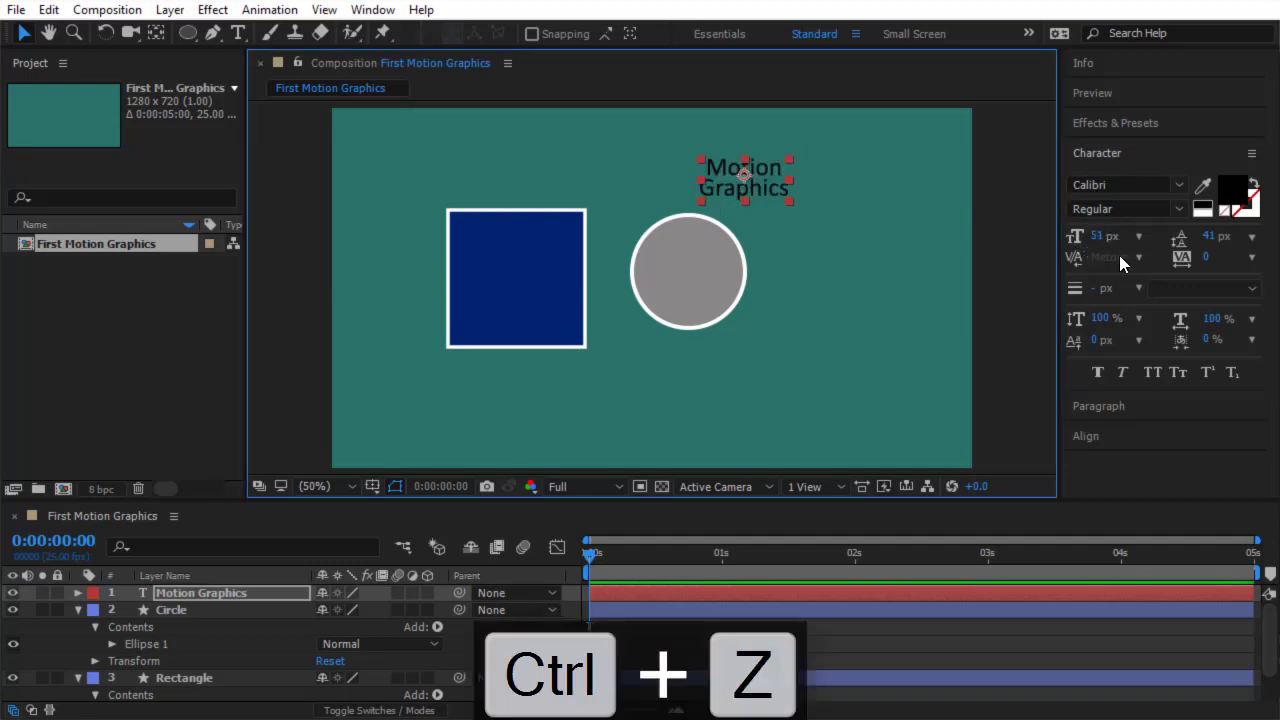
click(1232, 192)
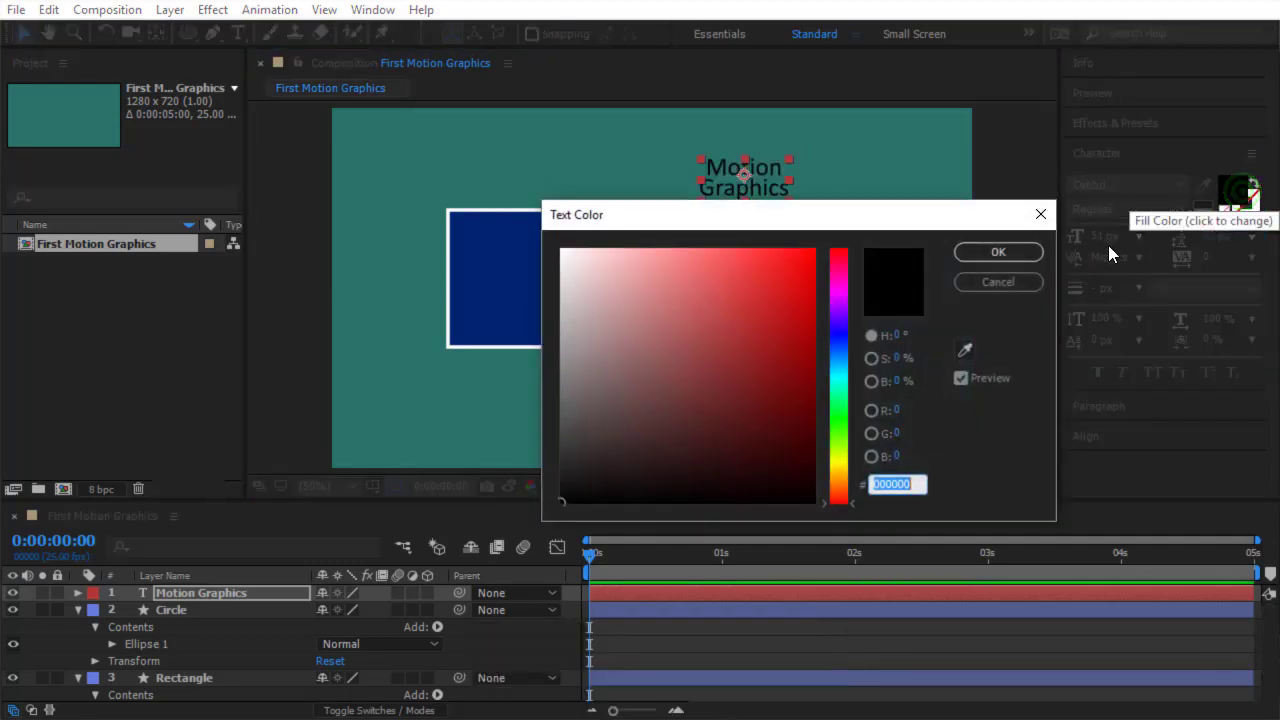
click(984, 283)
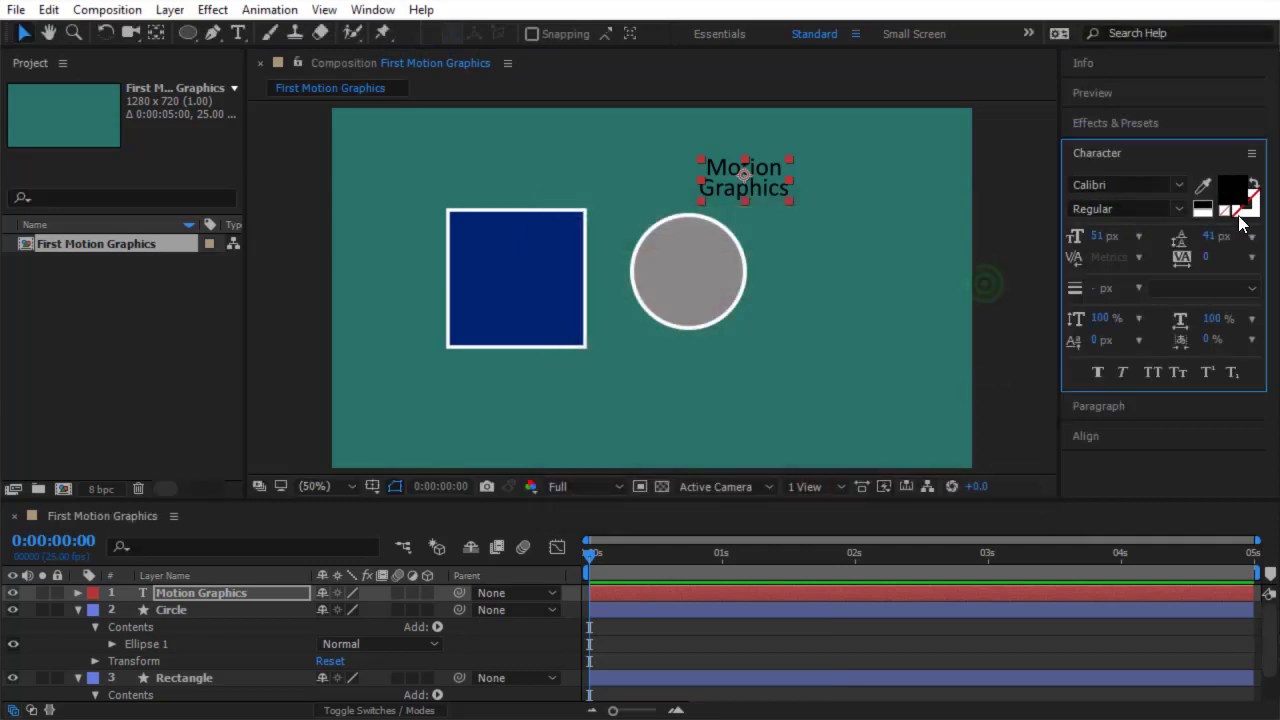
drag(1208, 242, 1200, 248)
key(ctrl+z)
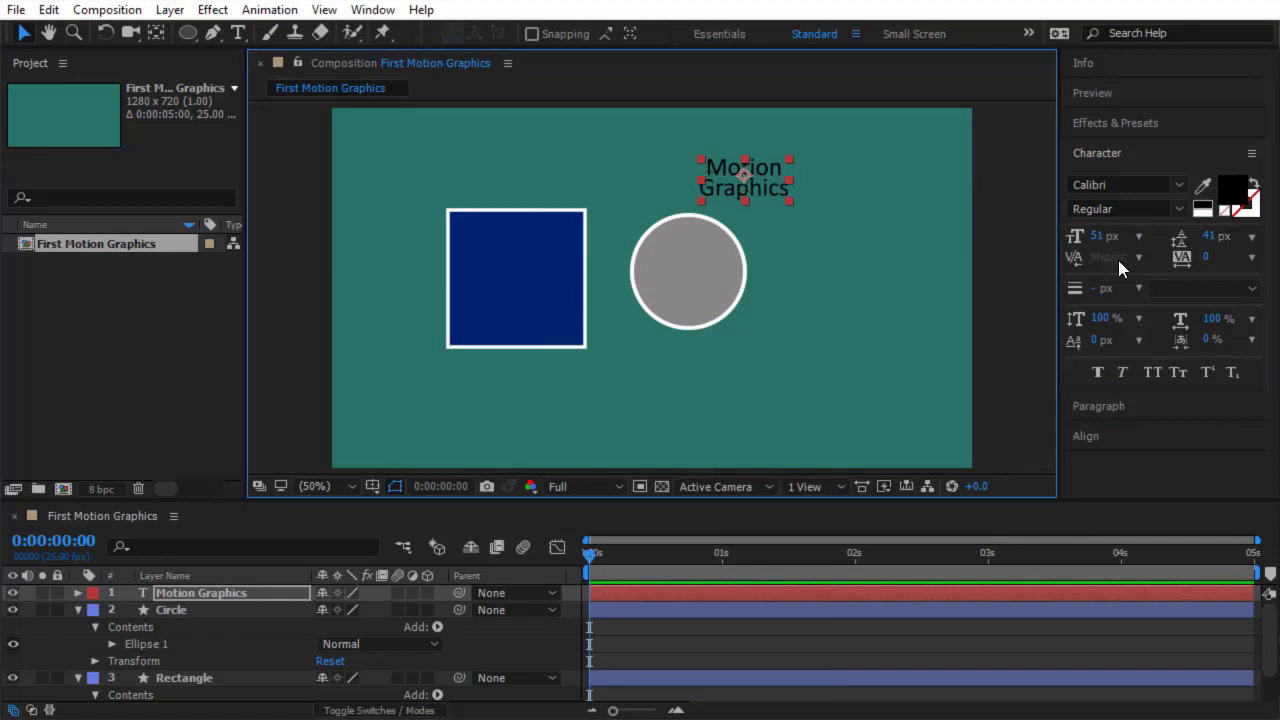
click(997, 299)
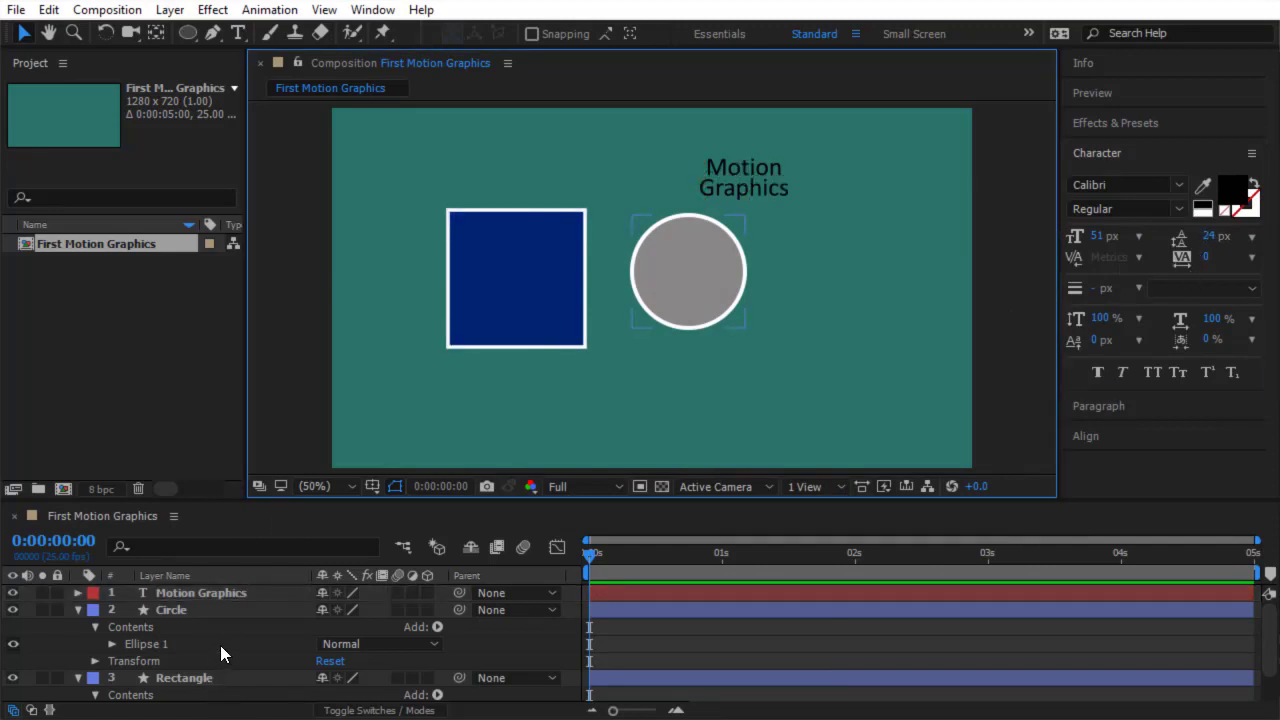
Center the anchor points of the Rectangle, Circle and Motion Graphics layers within their own content
click(485, 316)
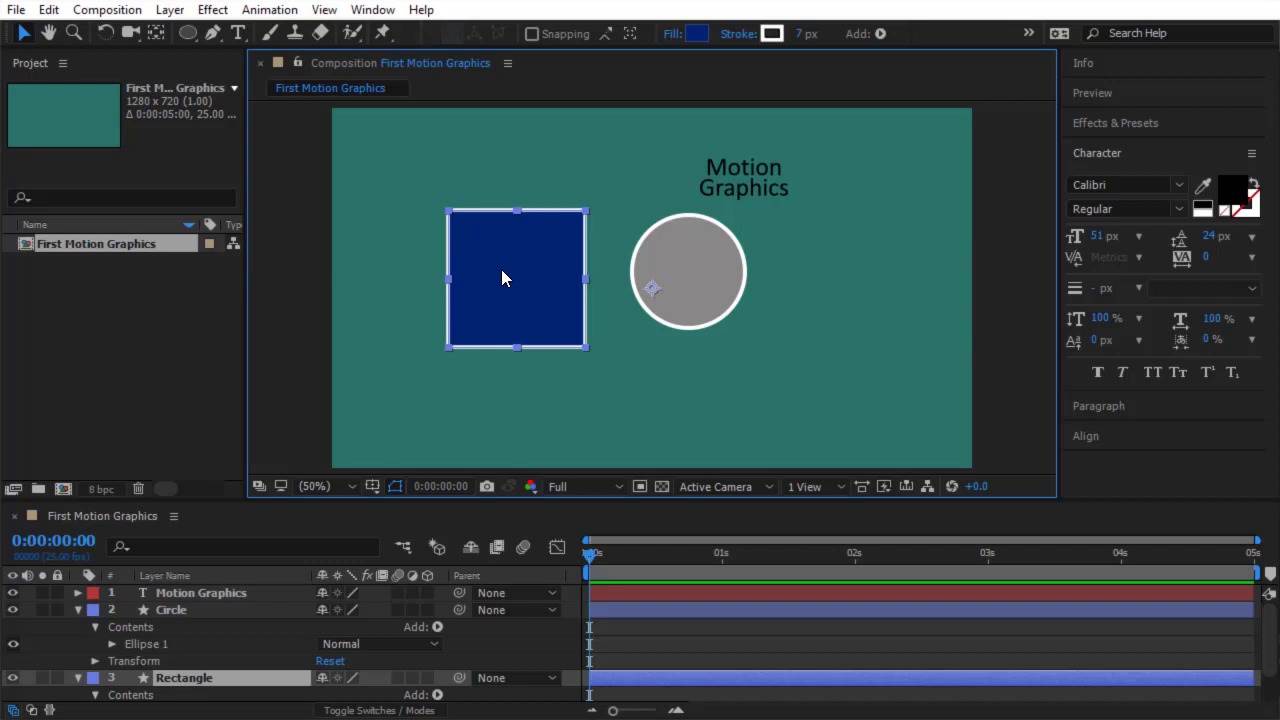
key(ctrl+alt+Home)
click(666, 299)
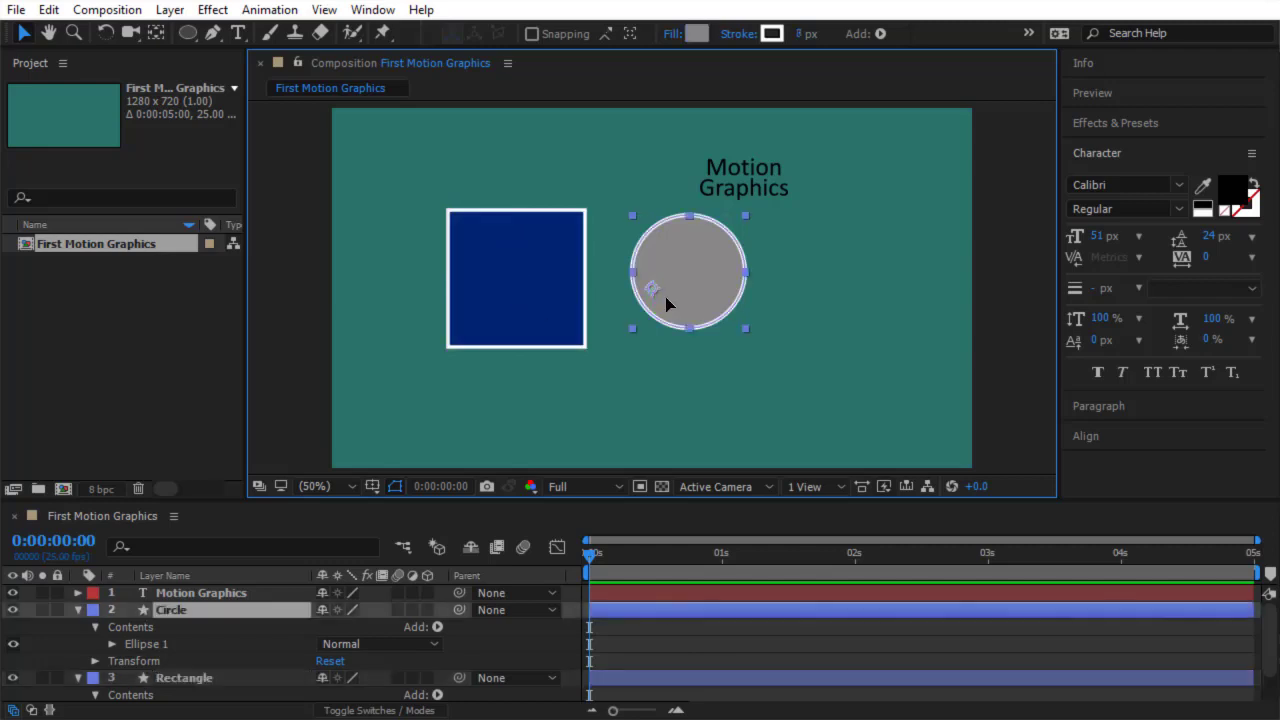
key(ctrl+alt+Home)
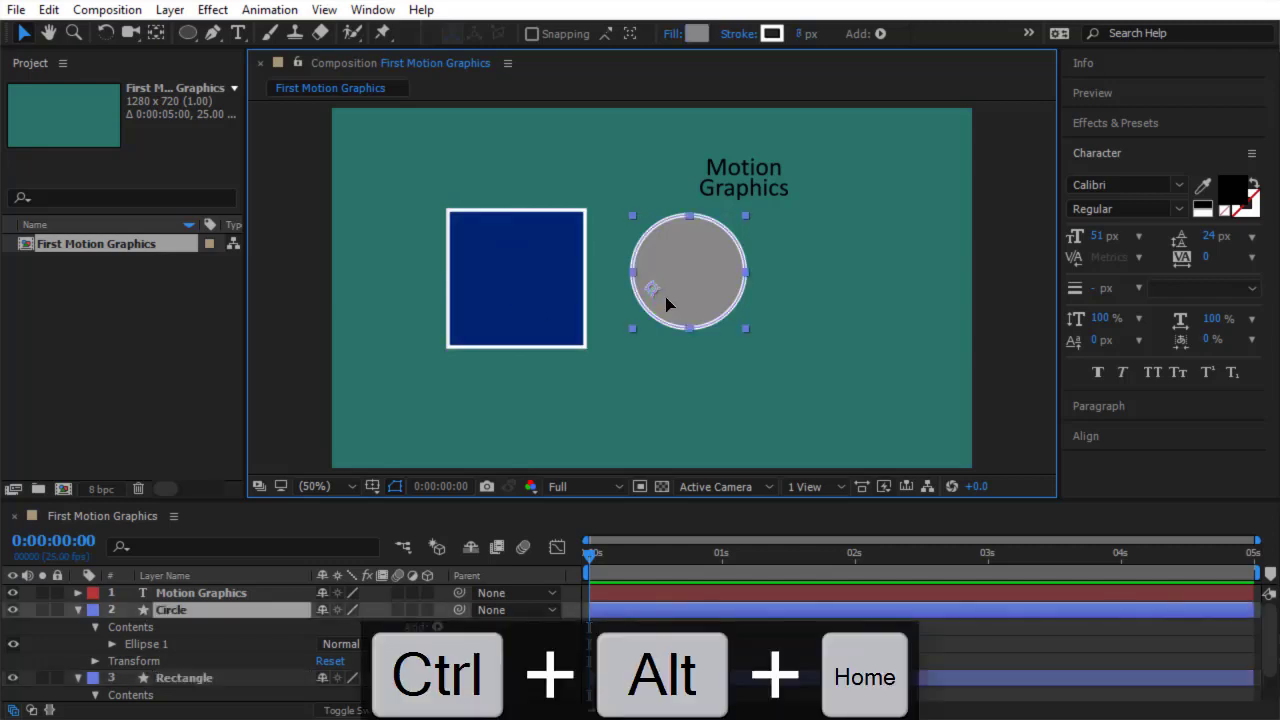
click(749, 187)
key(ctrl+alt+Home)
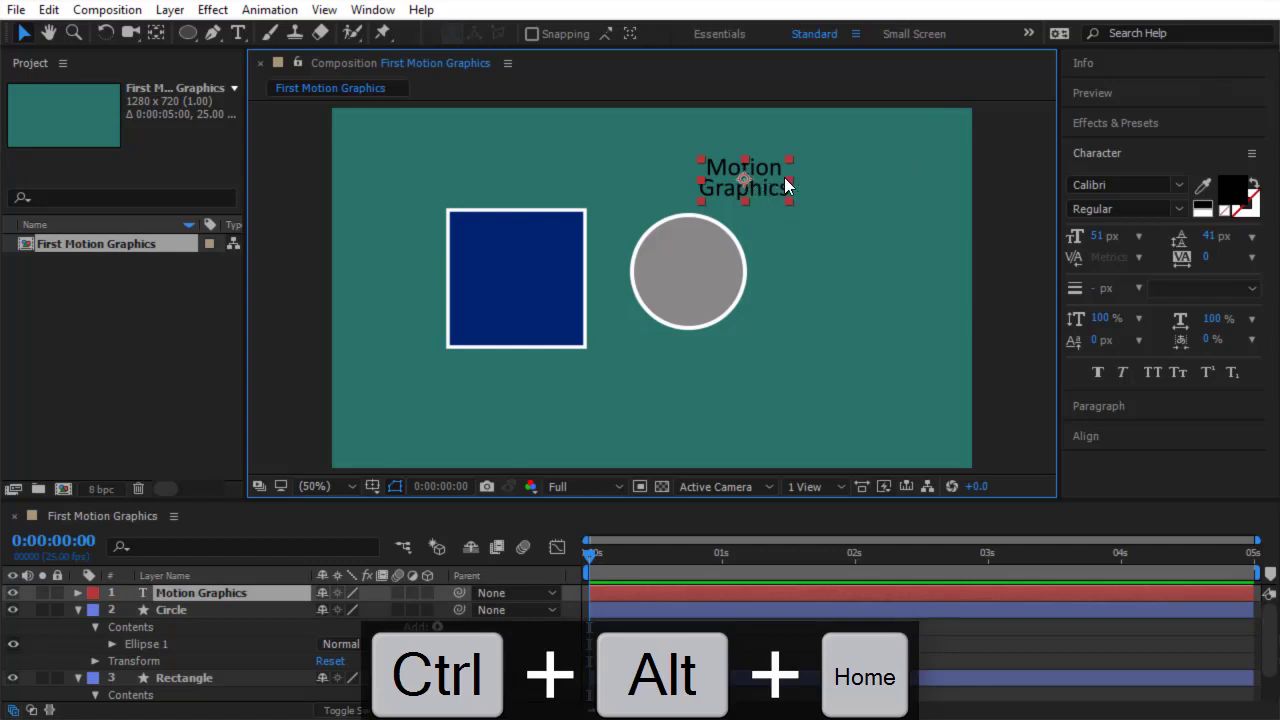
Try left alignment on the Motion Graphics text and return it to centred alignment
click(1112, 407)
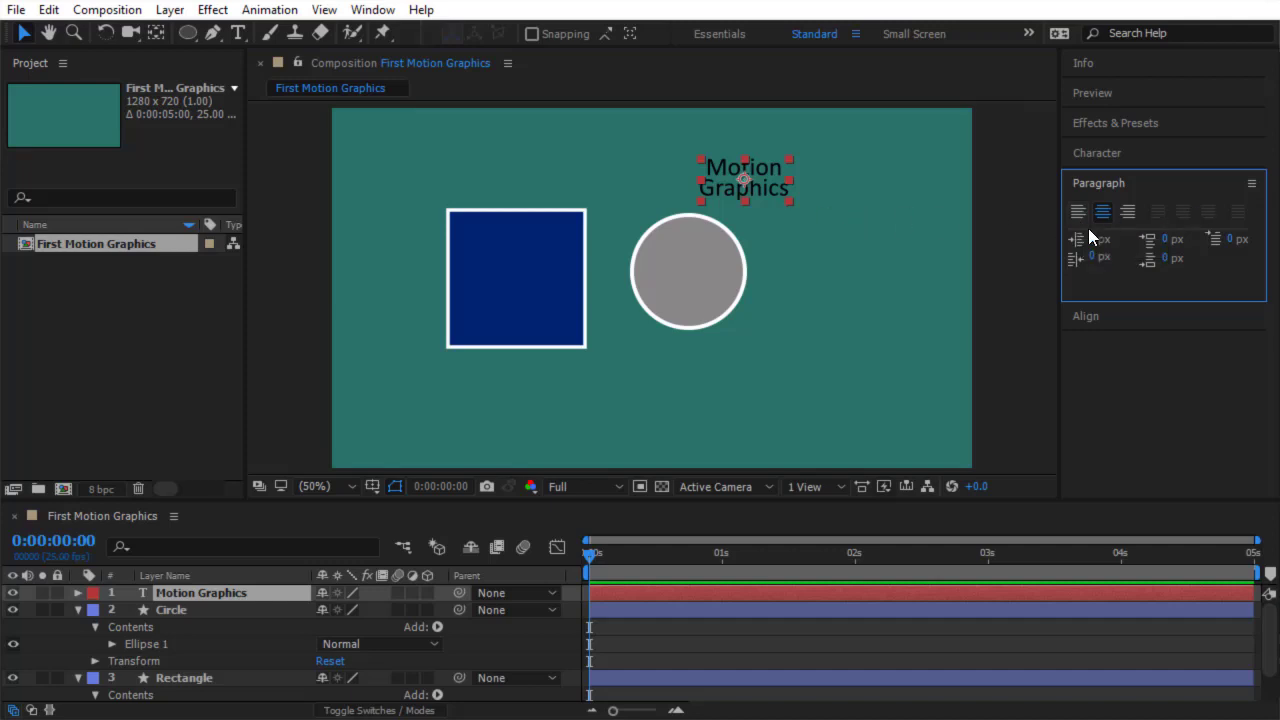
click(1080, 213)
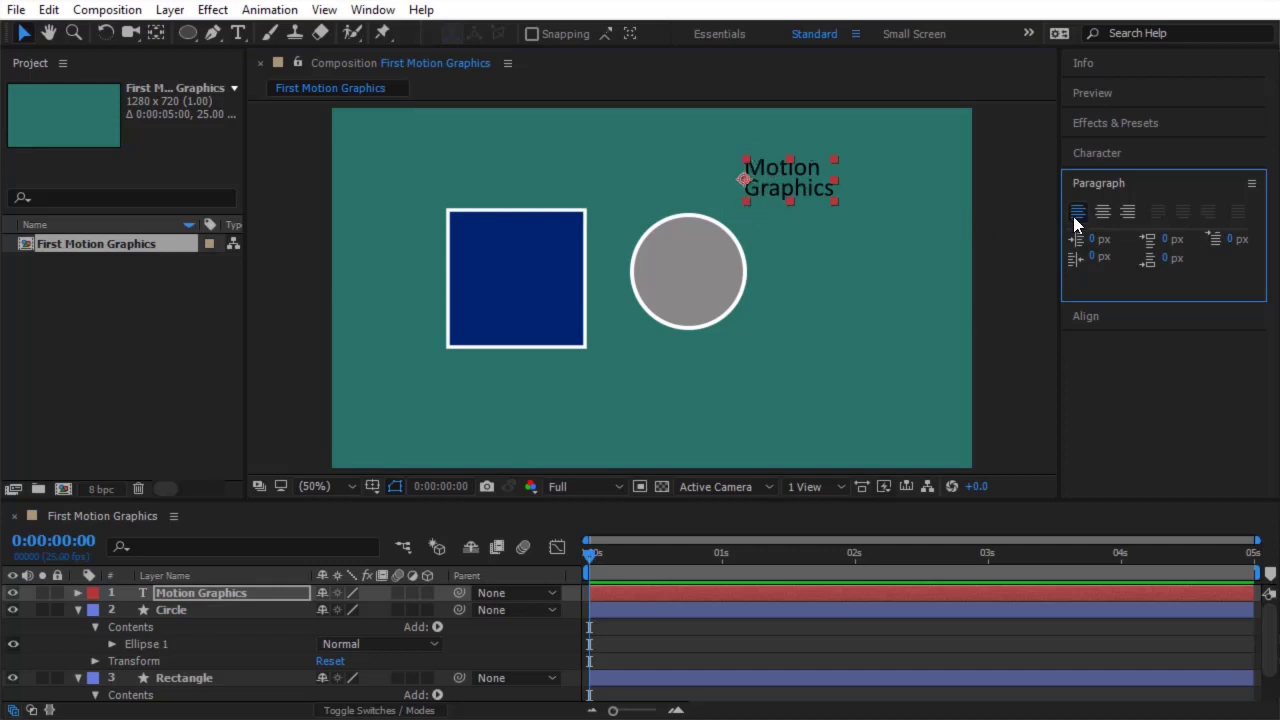
click(1104, 213)
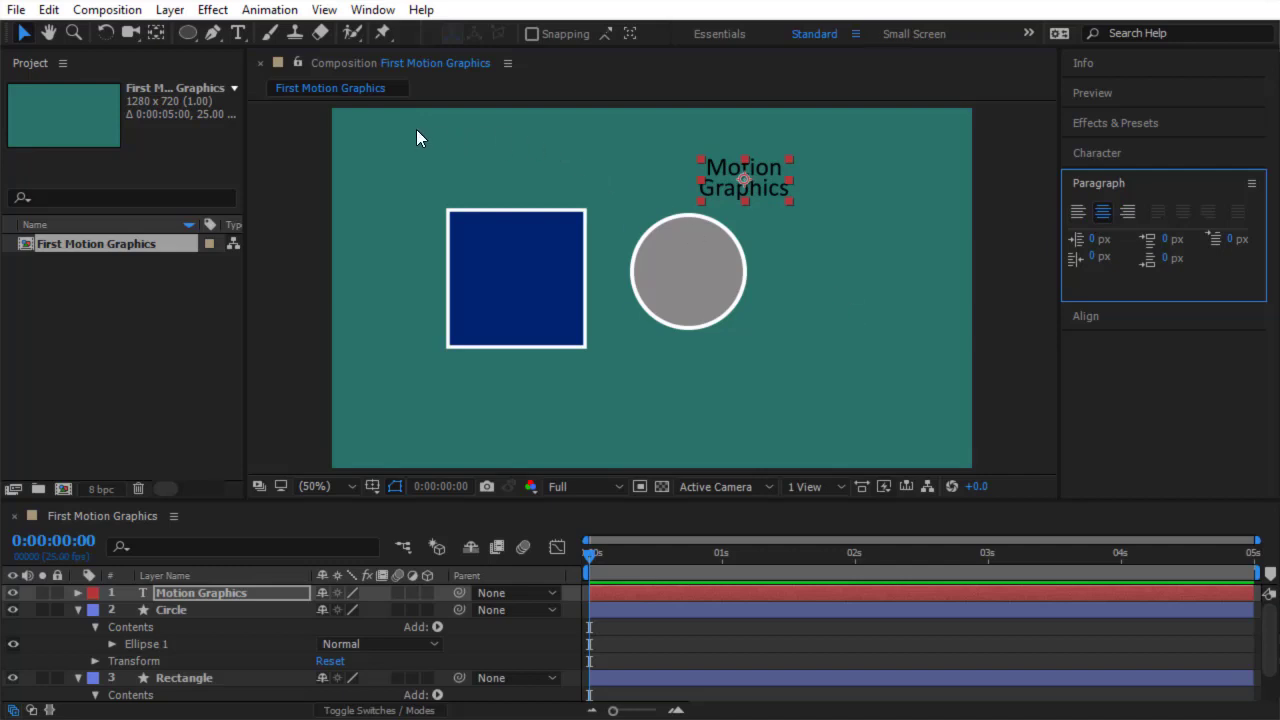
Align the Rectangle, Circle and Motion Graphics layers together to the horizontal and vertical center of the composition
drag(416, 129, 862, 390)
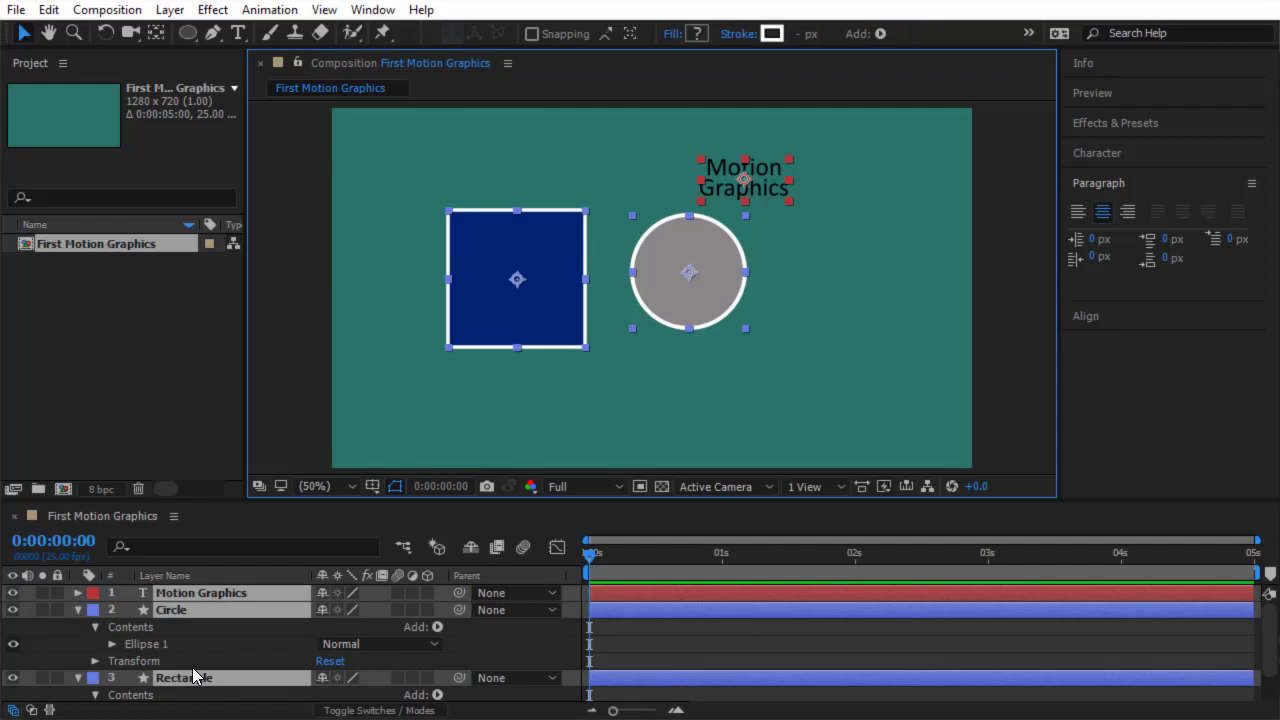
click(1082, 318)
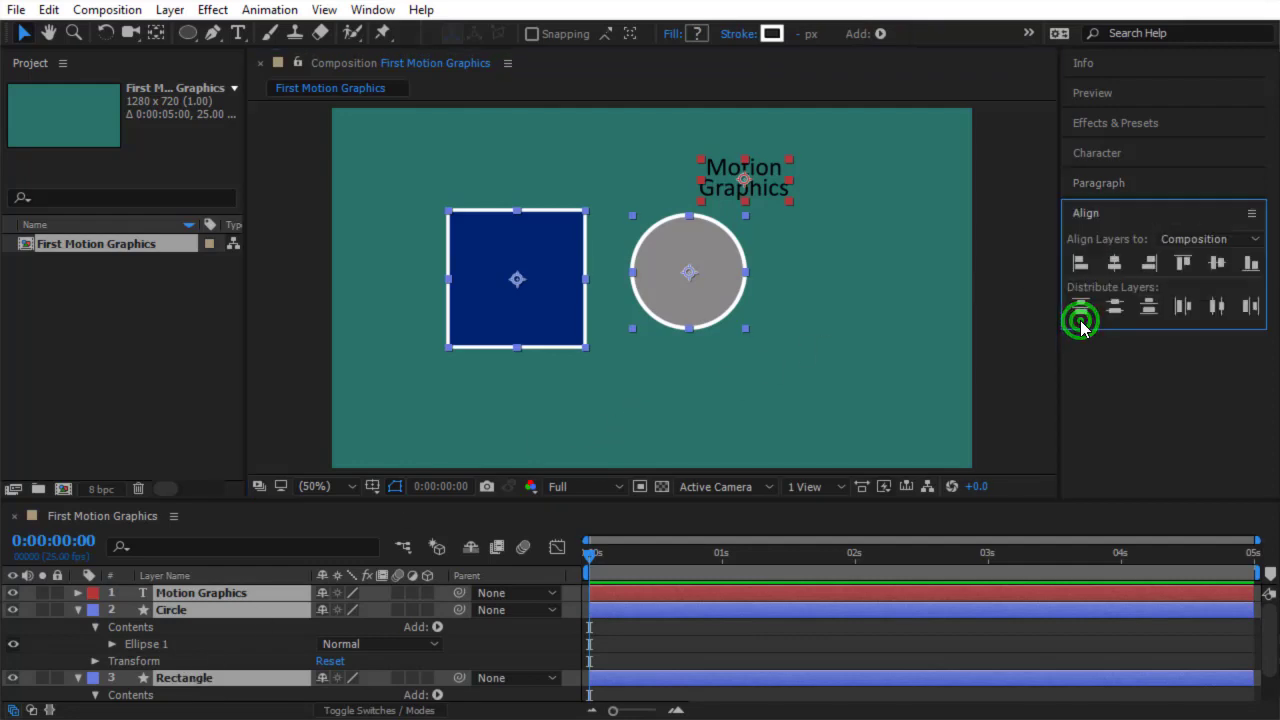
click(1173, 238)
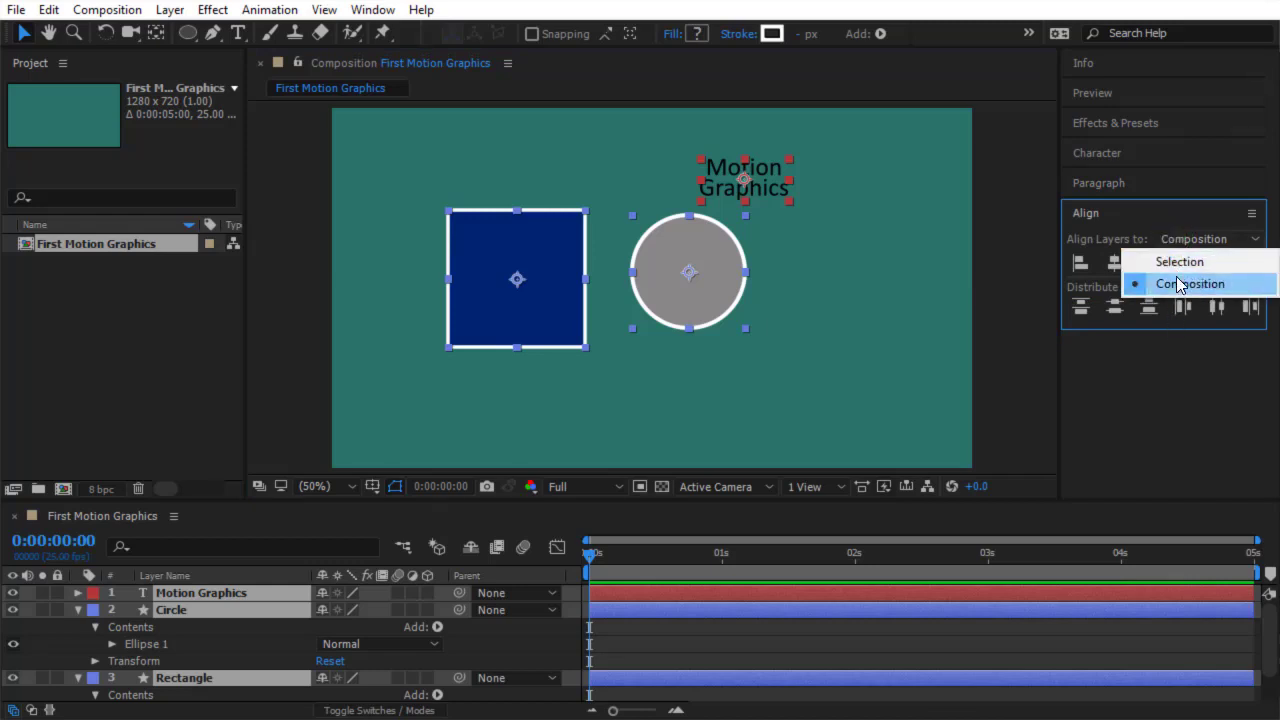
click(1170, 284)
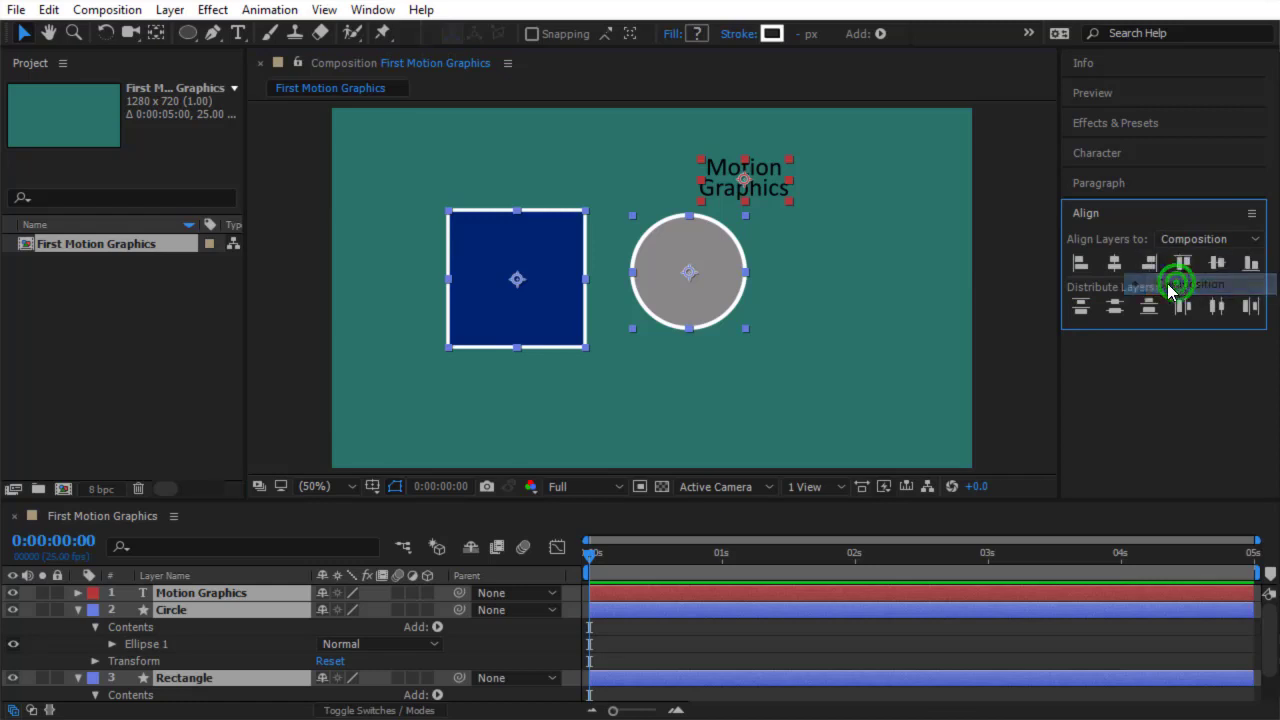
click(1116, 265)
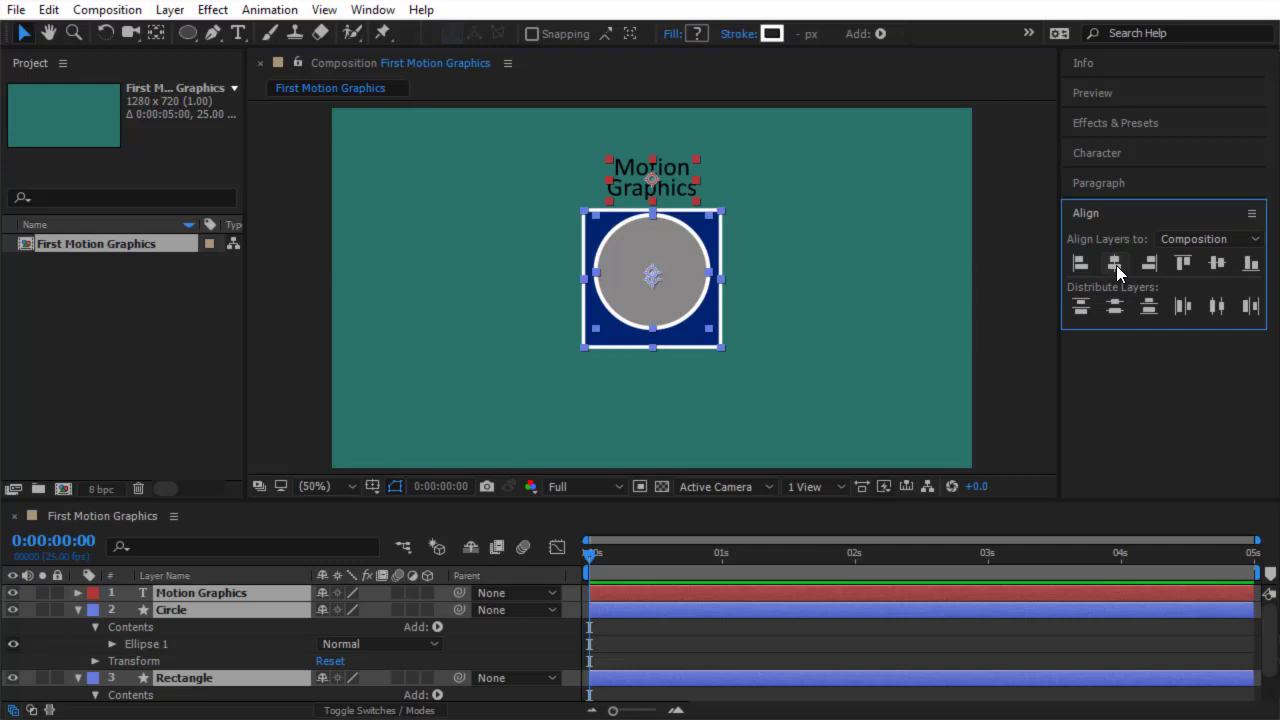
click(1217, 264)
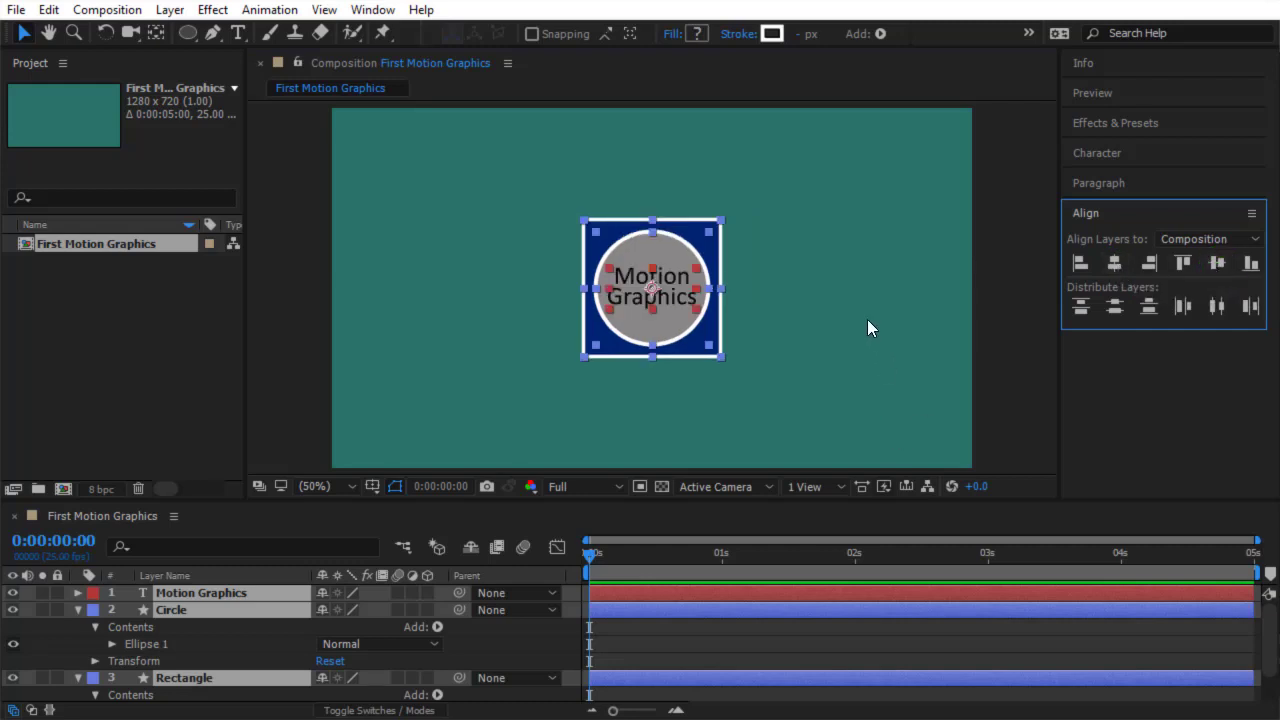